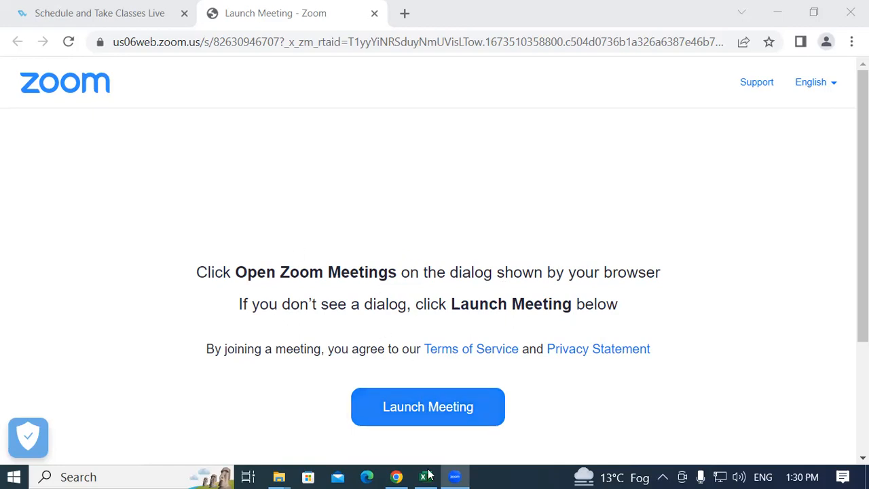
Switch to the sk(use of datavalidations) workbook in Excel and highlight the words DATA VALIDATION in the title shape
key(alt+Tab)
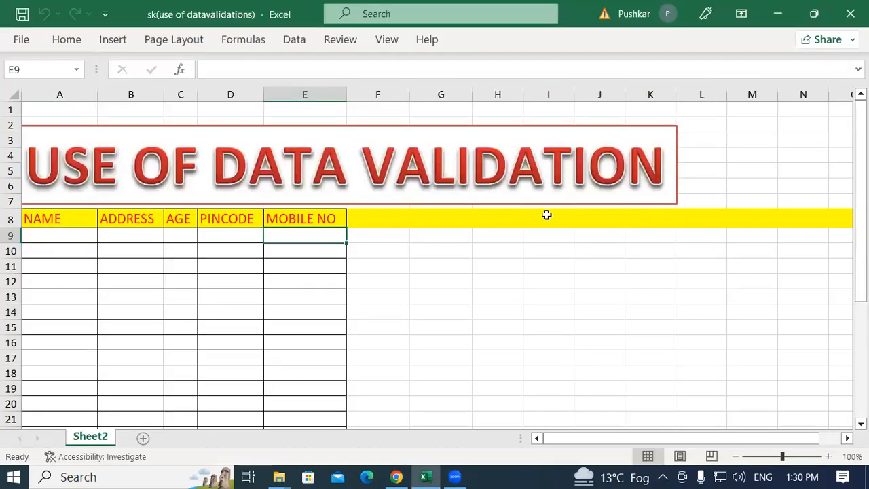
click(378, 256)
click(373, 236)
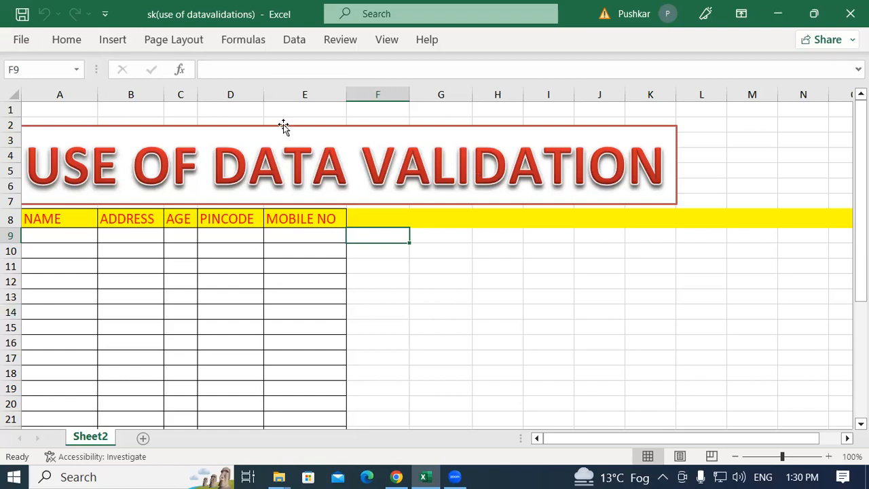
drag(216, 163, 690, 163)
click(366, 166)
click(592, 165)
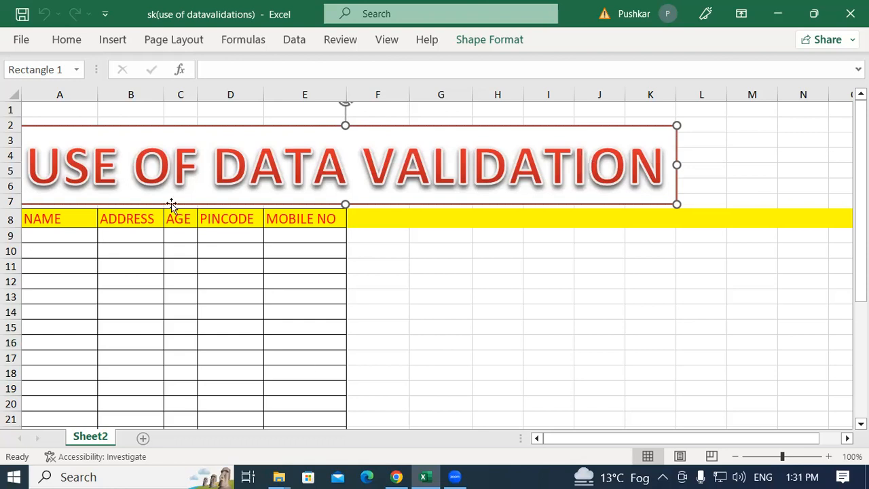
drag(215, 167, 575, 169)
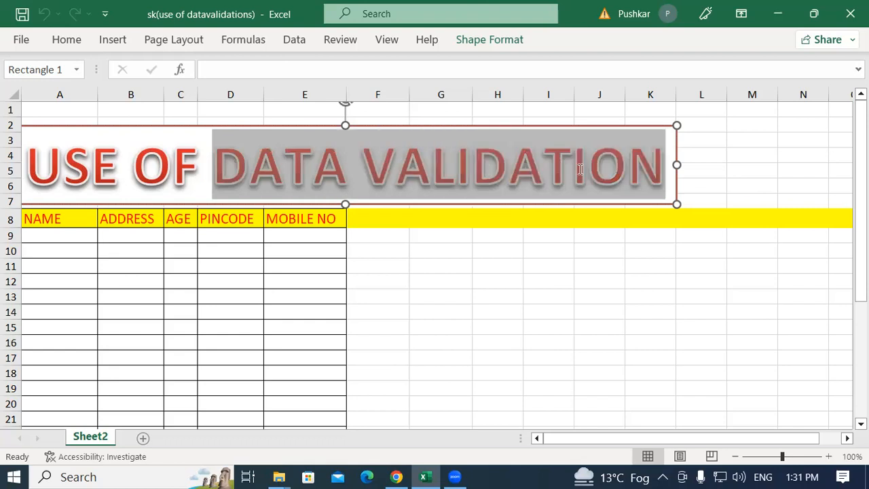
click(652, 170)
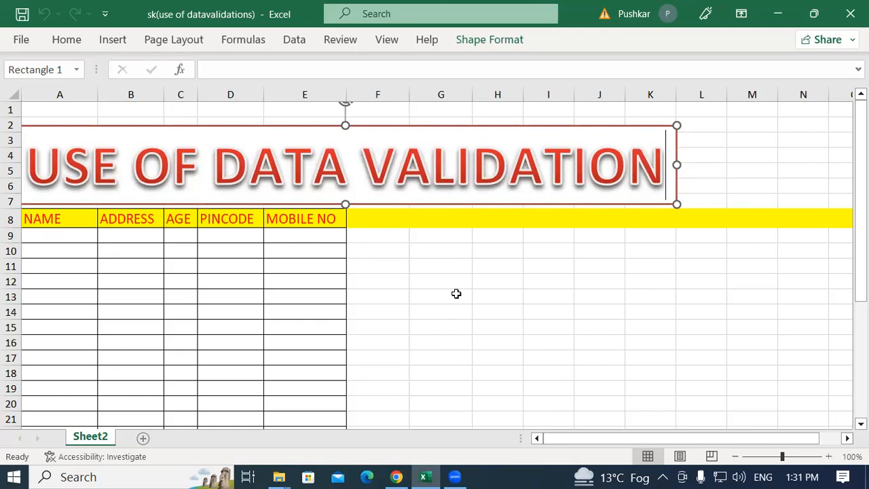
Examine the empty entry cells under the NAME, ADDRESS, AGE, PINCODE and MOBILE NO headers
click(130, 271)
drag(57, 243, 52, 388)
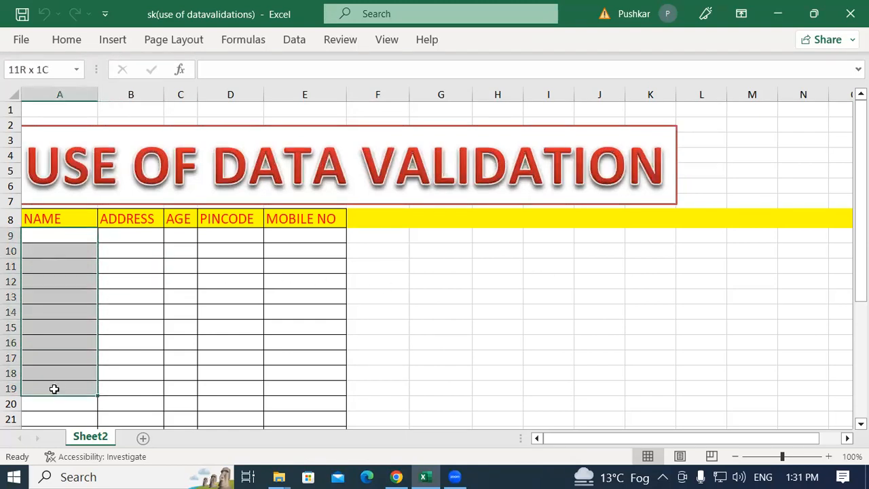
drag(130, 236, 128, 367)
drag(172, 237, 185, 343)
drag(222, 231, 222, 372)
drag(291, 238, 287, 382)
drag(354, 219, 357, 375)
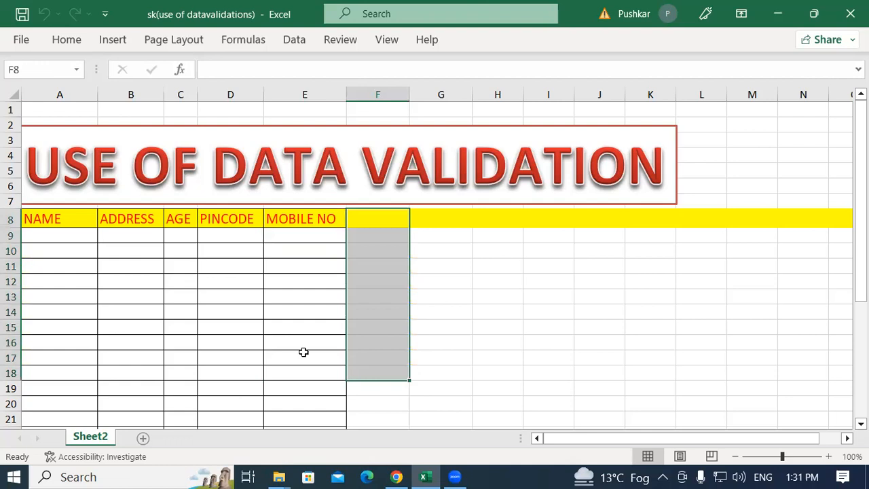
click(380, 252)
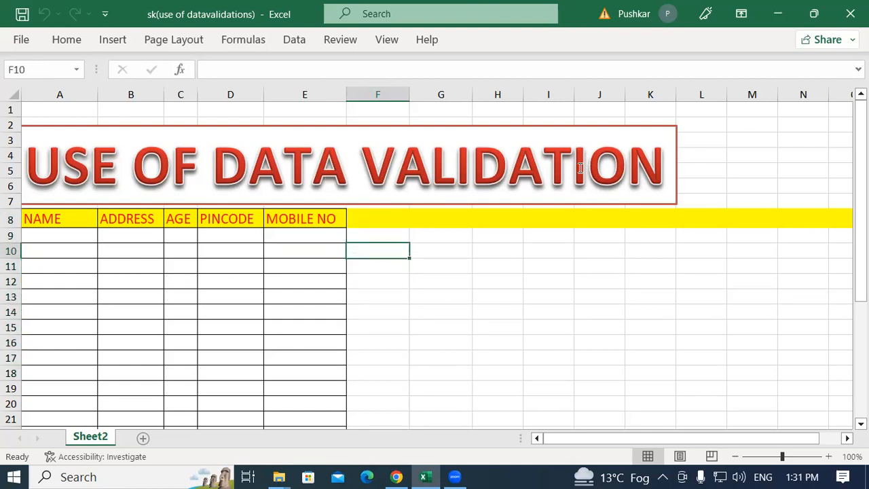
drag(61, 236, 59, 372)
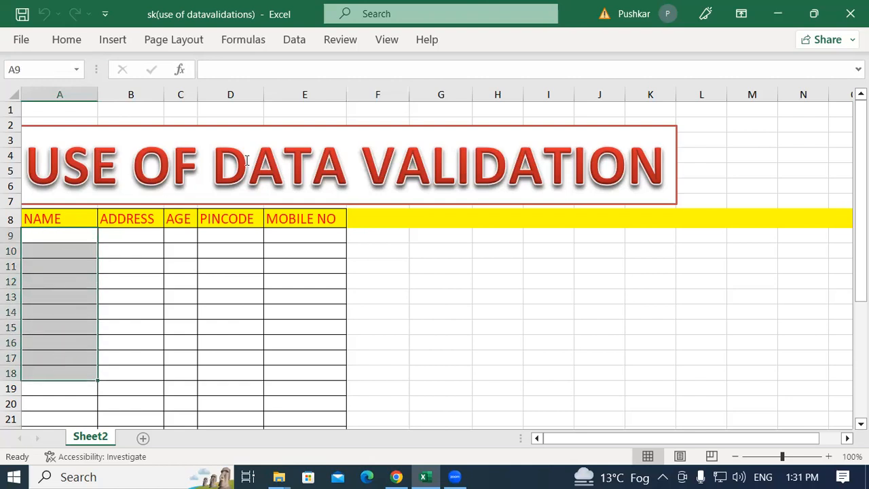
drag(49, 233, 56, 404)
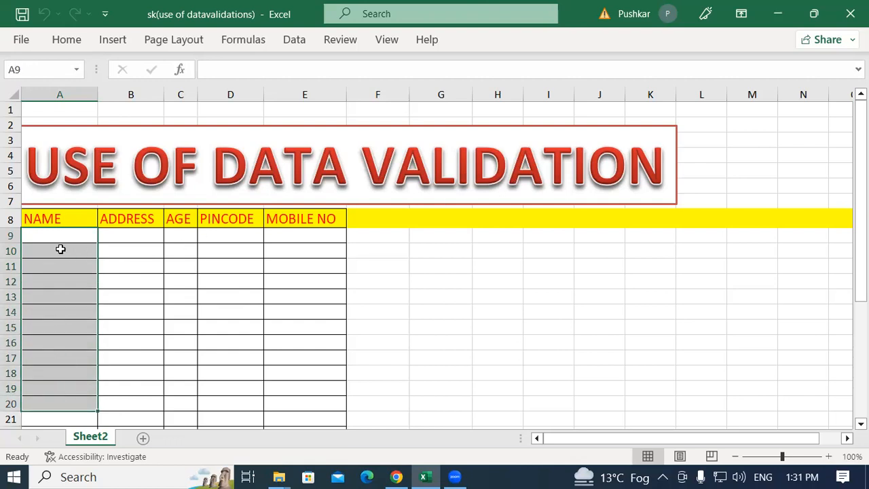
drag(48, 234, 47, 374)
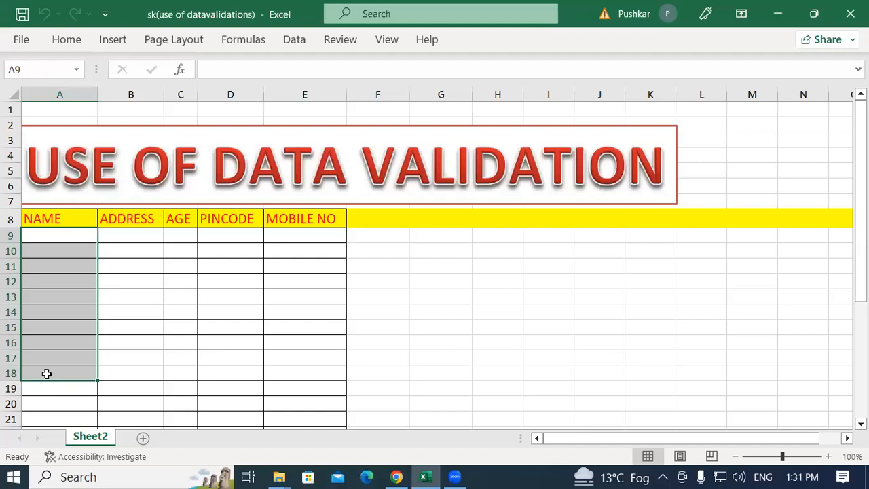
drag(124, 235, 124, 389)
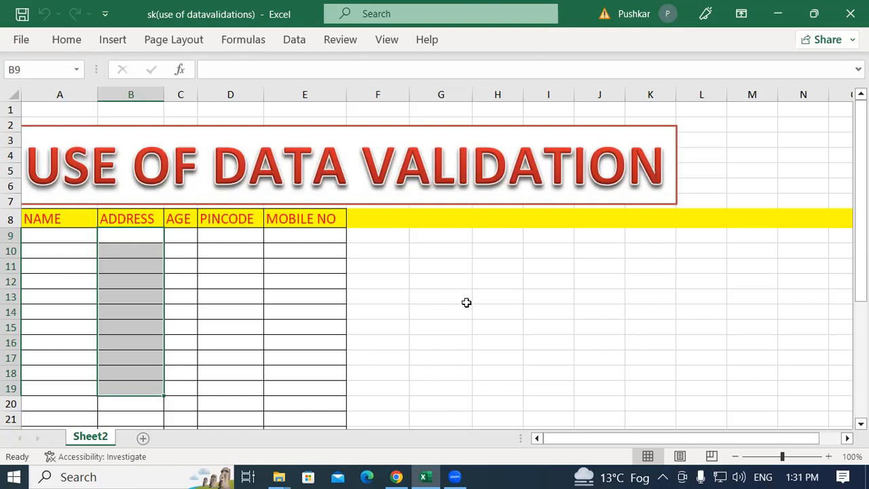
click(203, 314)
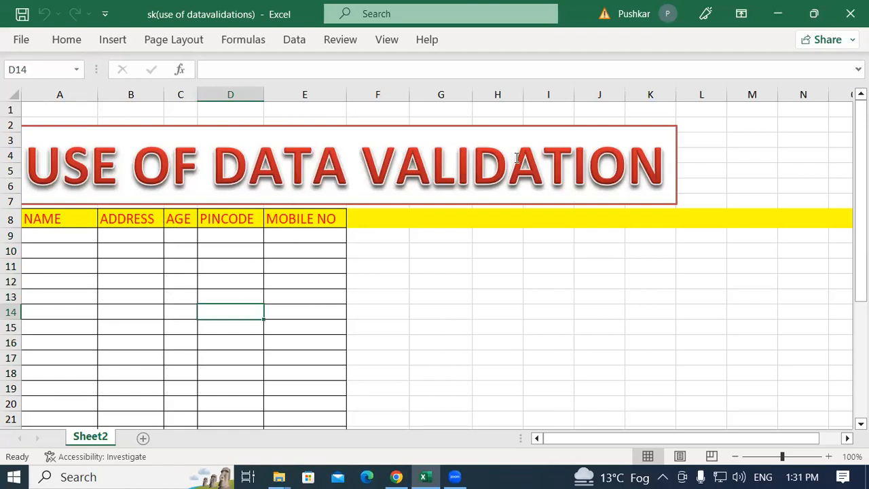
Examine the entry cells in the AGE and PINCODE columns as candidates for restricted input
click(192, 312)
drag(181, 235, 180, 373)
click(184, 235)
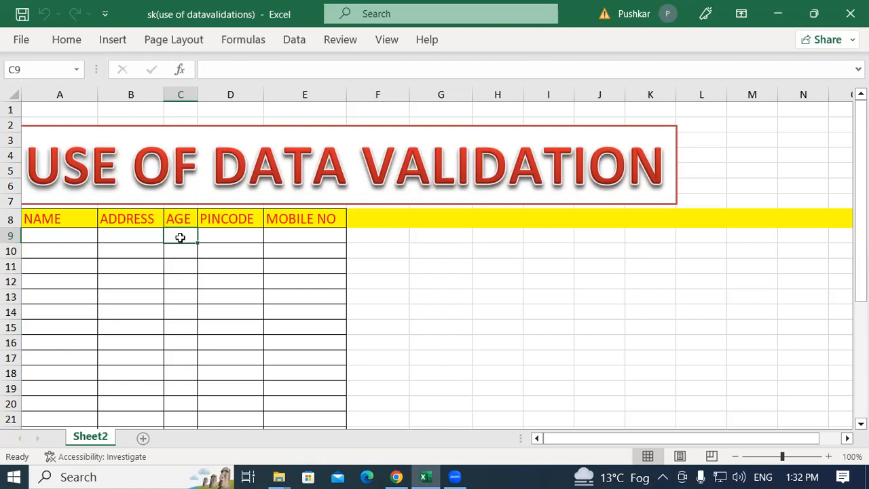
click(175, 356)
drag(182, 233, 178, 388)
drag(181, 238, 172, 373)
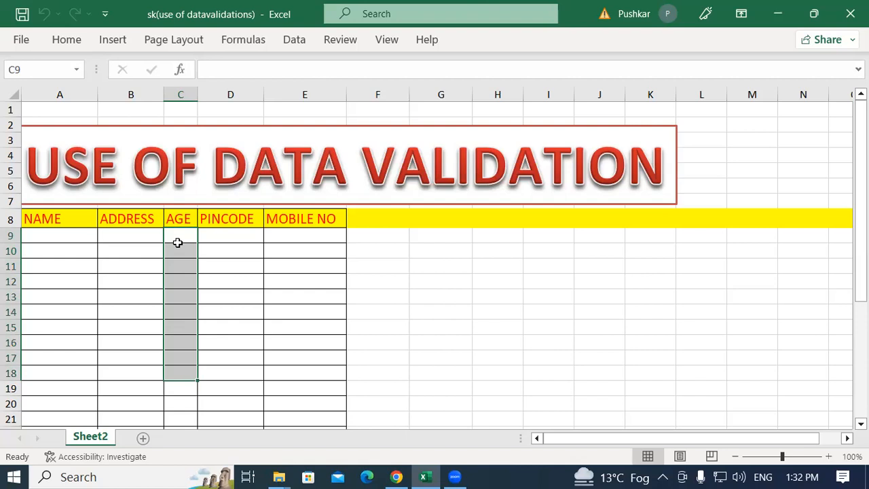
drag(173, 232, 187, 388)
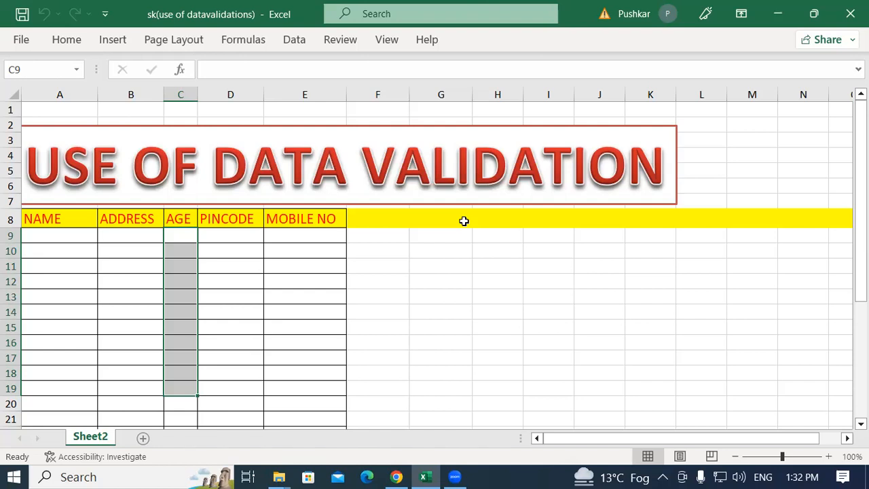
drag(209, 235, 216, 376)
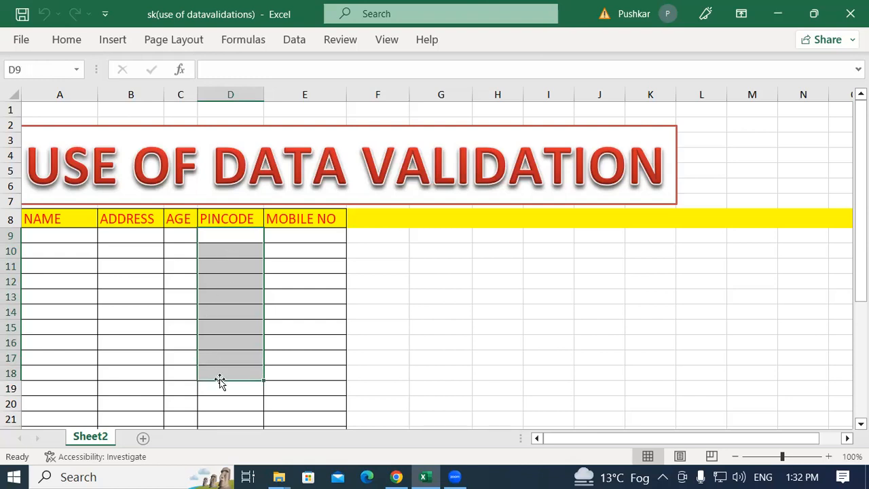
click(221, 373)
drag(231, 235, 226, 371)
click(209, 236)
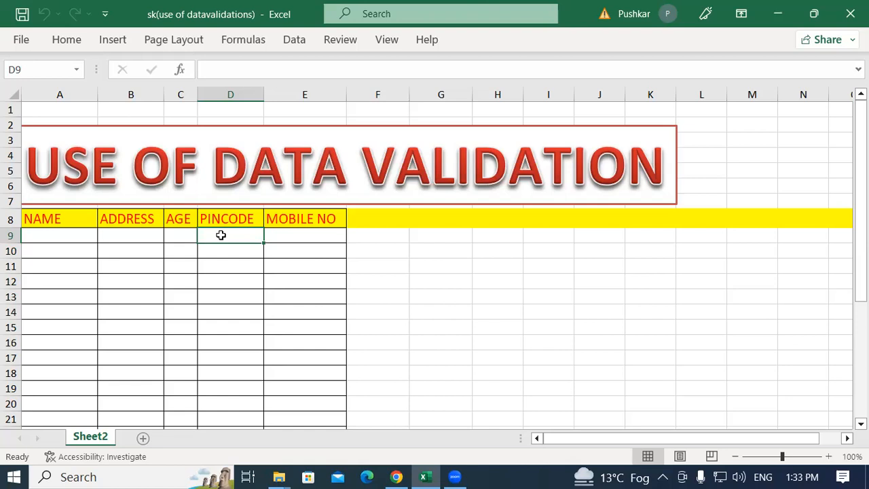
Review the DATA VALIDATION title text along with the MOBILE NO, PINCODE and AGE entry cells
click(235, 167)
drag(218, 163, 532, 174)
drag(632, 170, 635, 175)
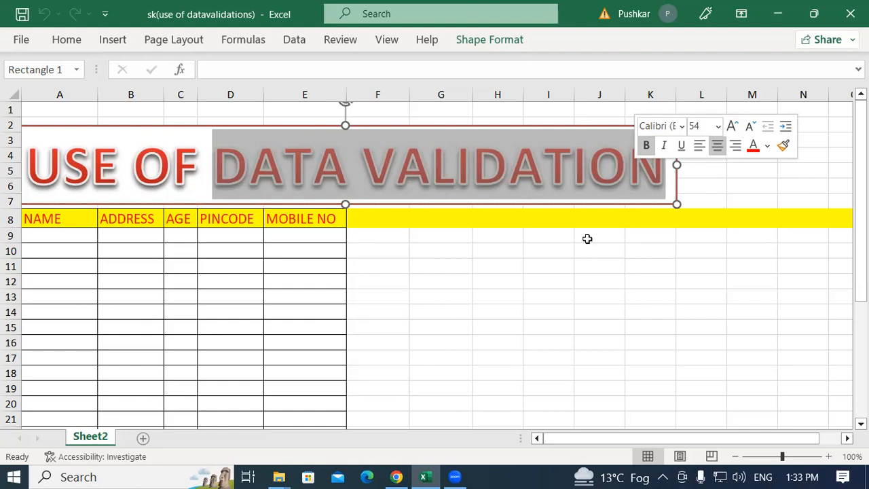
click(467, 268)
click(380, 249)
drag(300, 234, 311, 374)
drag(215, 237, 223, 344)
click(175, 239)
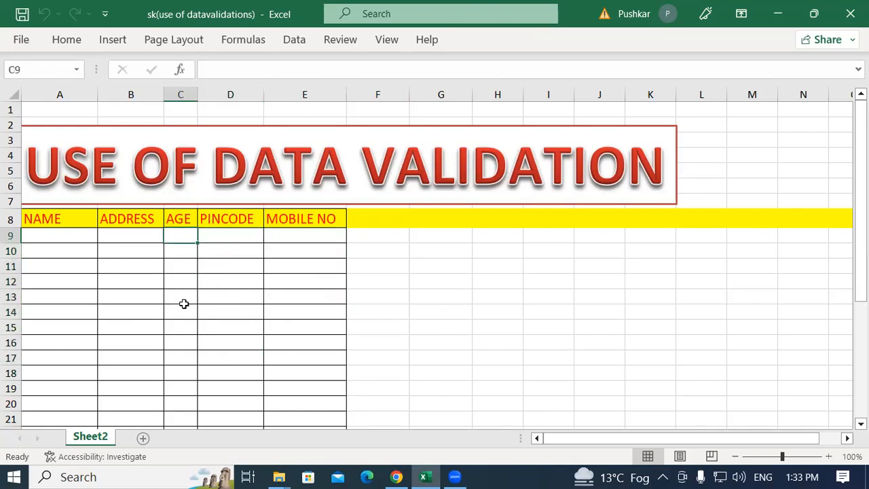
drag(183, 290, 181, 374)
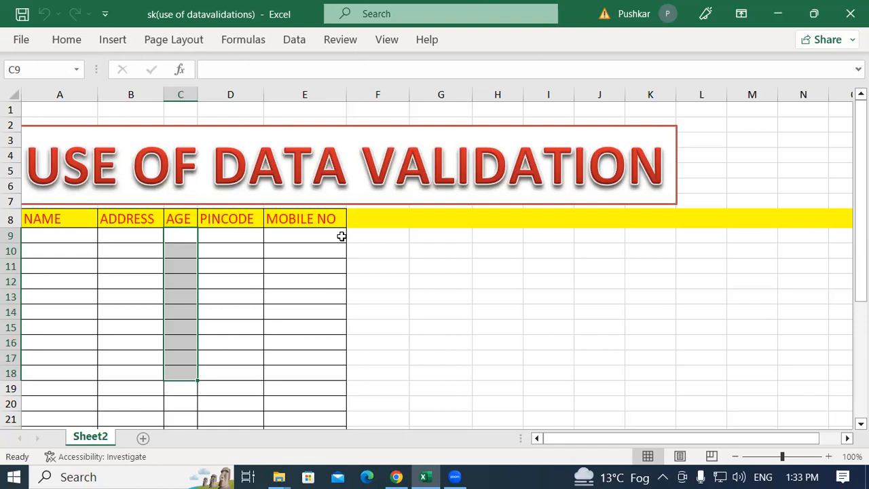
click(309, 295)
click(315, 236)
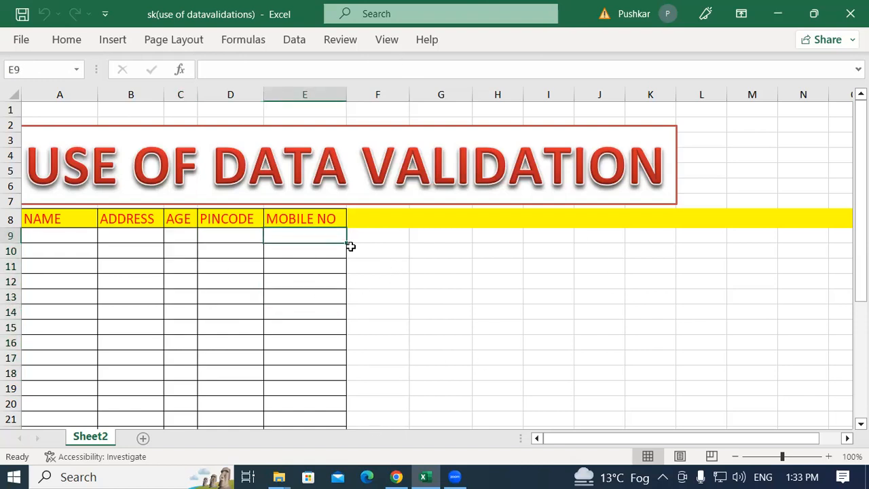
Select the mobile number entry cells E9 through E24
click(295, 285)
drag(292, 238, 296, 407)
drag(289, 190, 280, 309)
drag(283, 403, 284, 407)
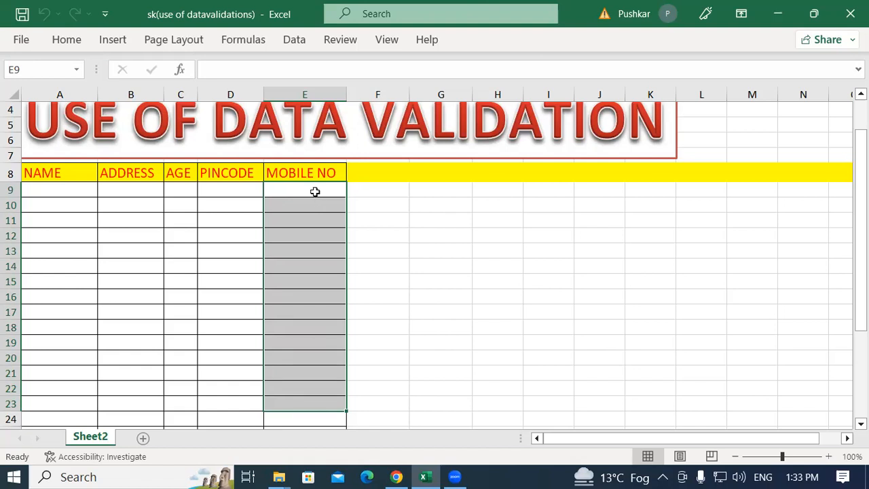
scroll(303, 237, up, 1)
scroll(305, 244, down, 1)
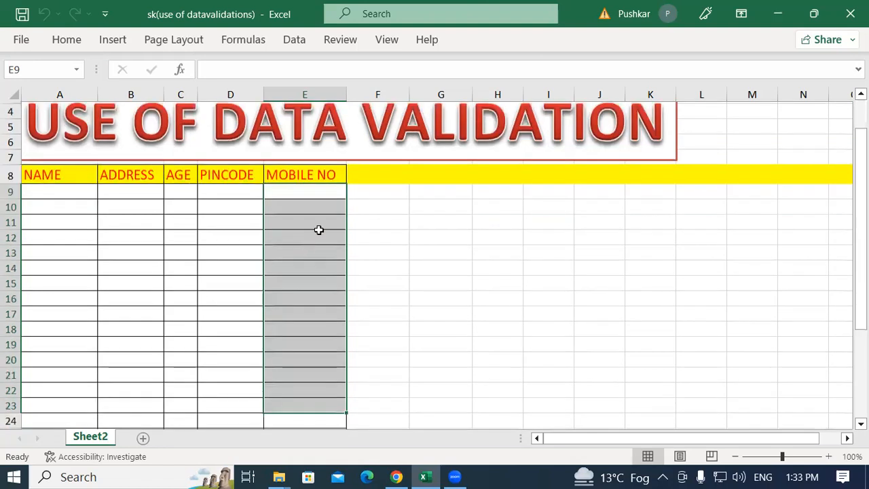
drag(340, 189, 322, 422)
scroll(279, 252, down, 2)
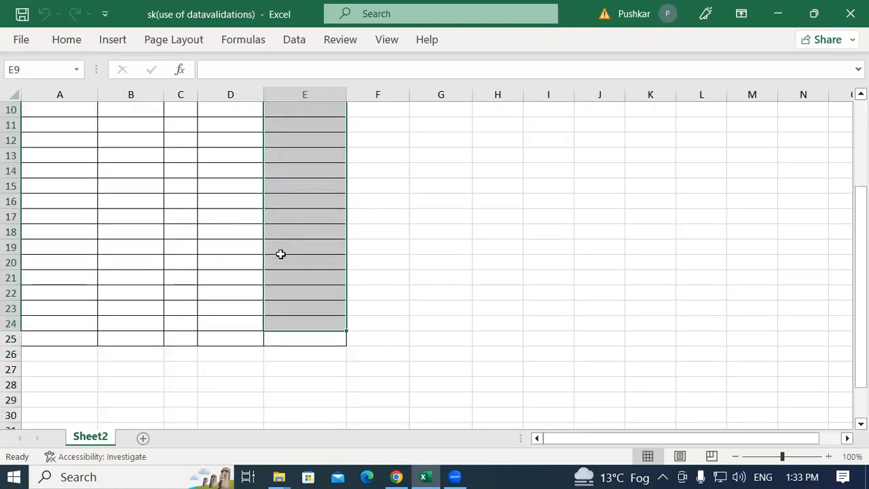
scroll(660, 109, up, 2)
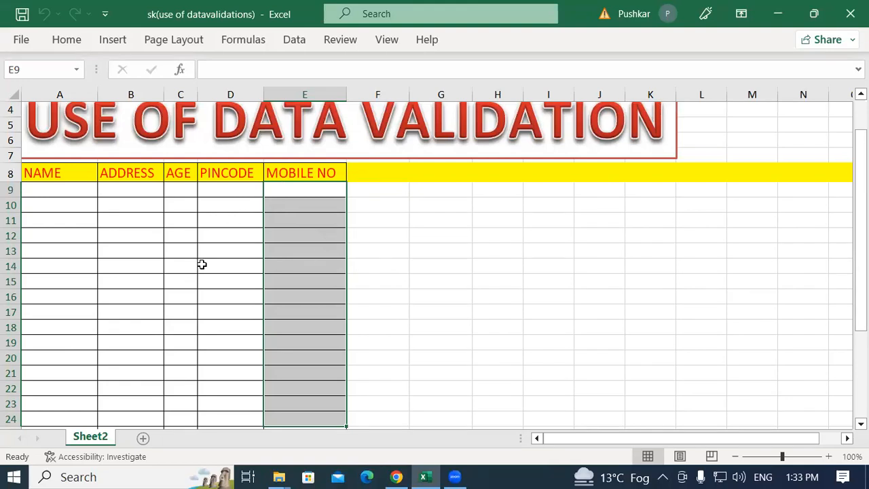
Open the Data Validation settings for the selected mobile number cells and set the allowed type to Text length
click(307, 42)
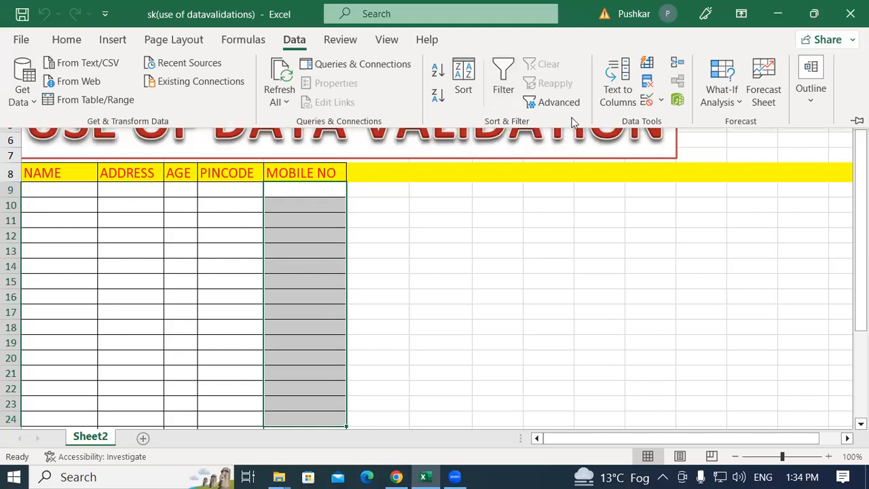
click(660, 102)
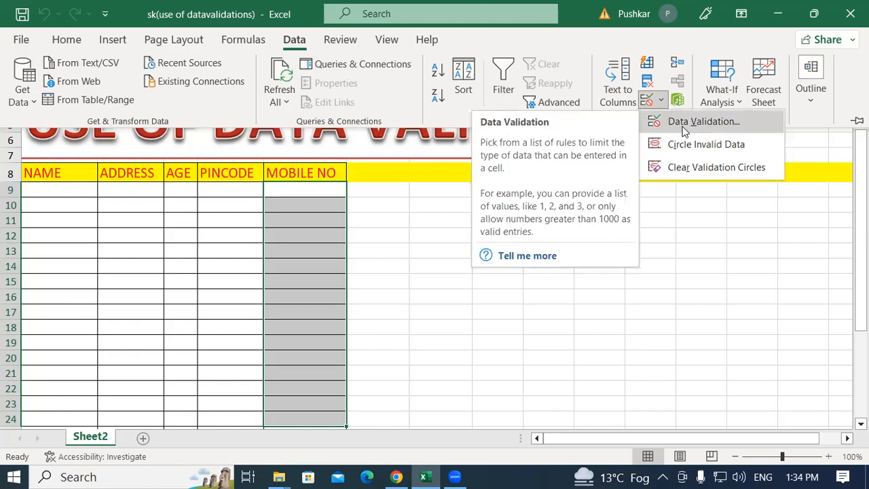
click(595, 89)
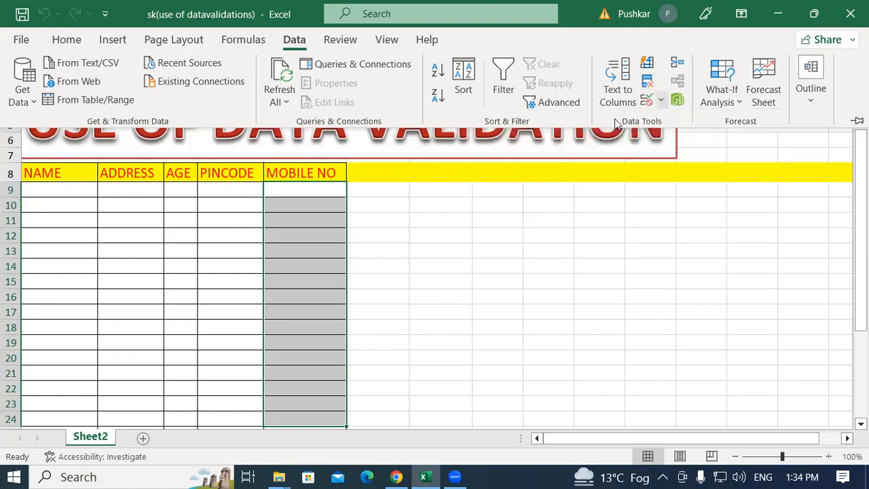
click(661, 101)
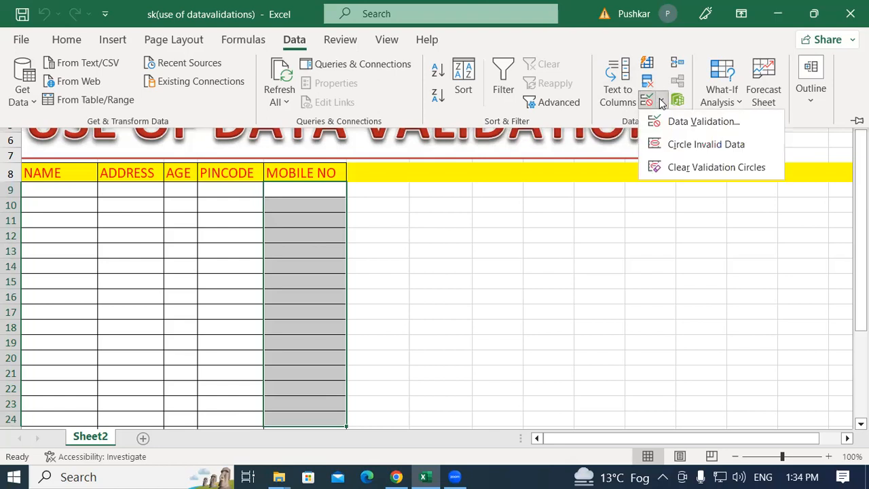
click(718, 124)
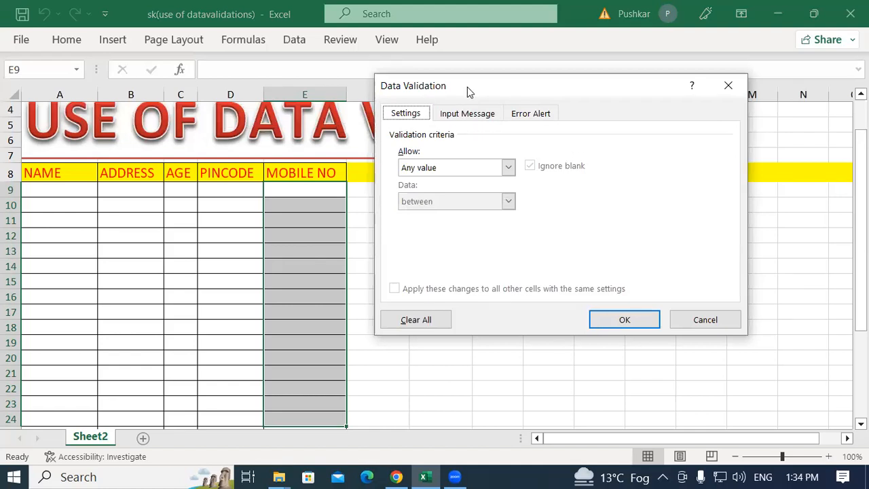
drag(468, 91, 490, 91)
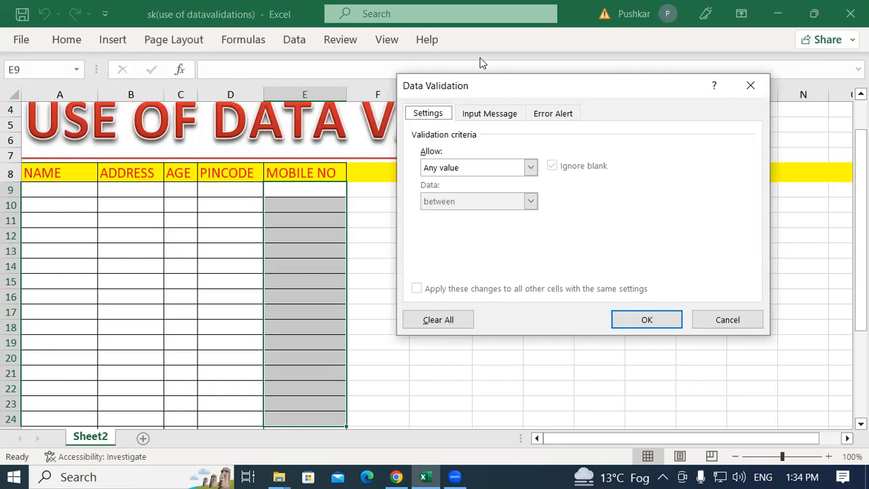
drag(475, 83, 455, 58)
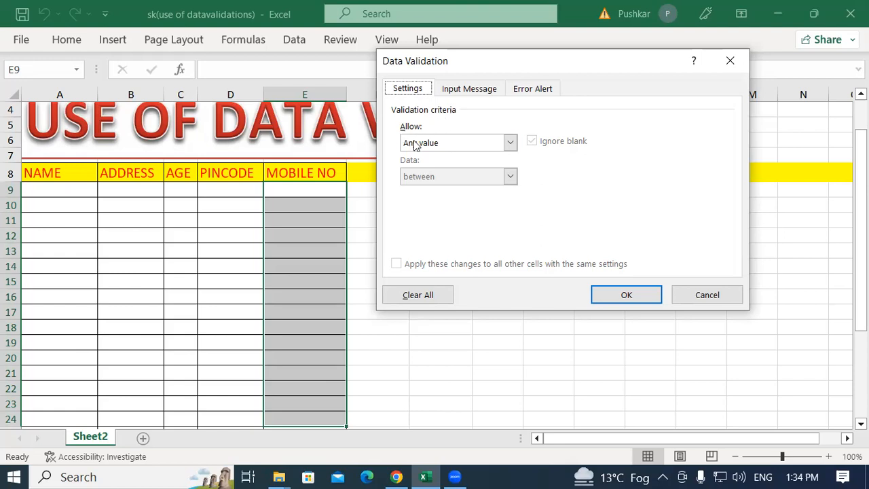
click(511, 142)
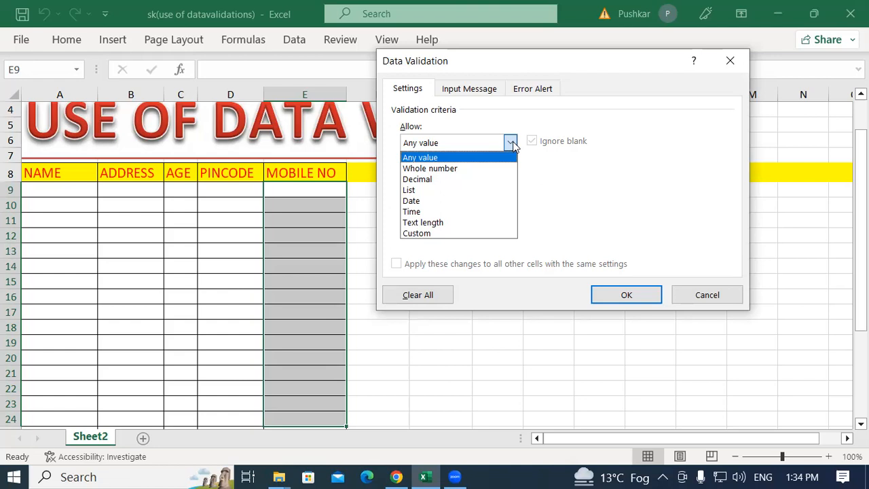
click(430, 227)
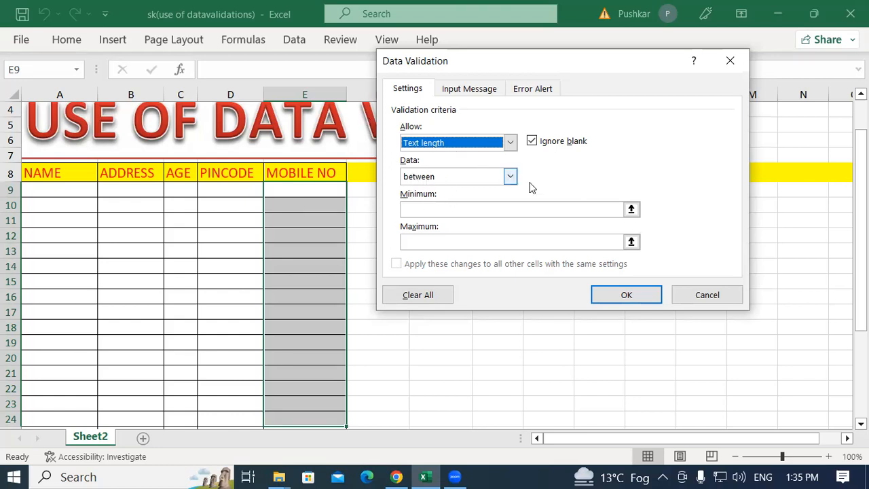
Restrict the text length of the selected mobile number cells to equal to 10 and apply the rule
click(509, 176)
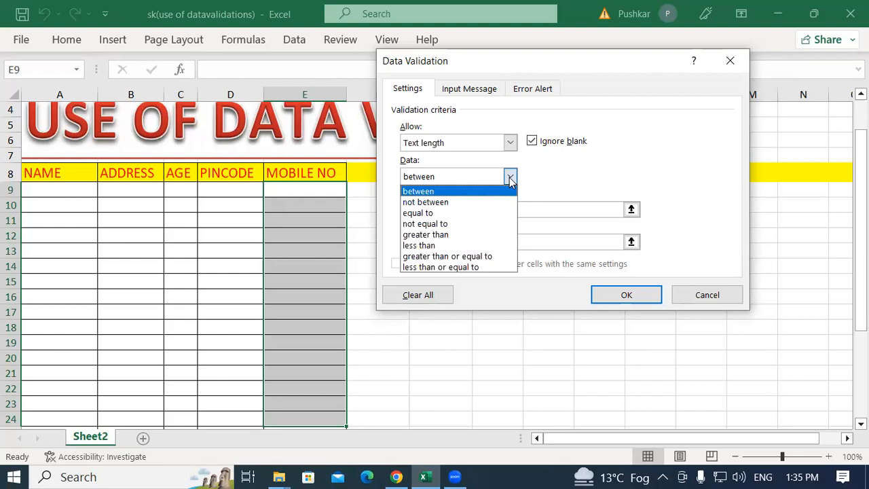
click(436, 213)
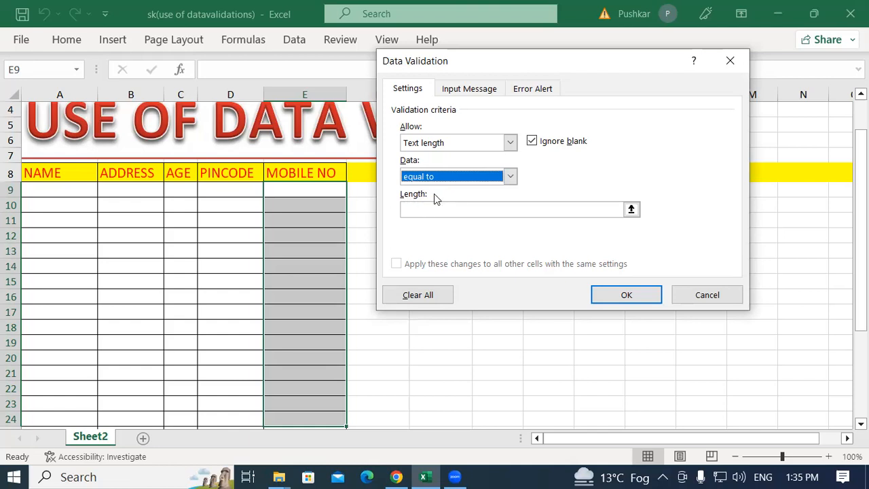
click(422, 212)
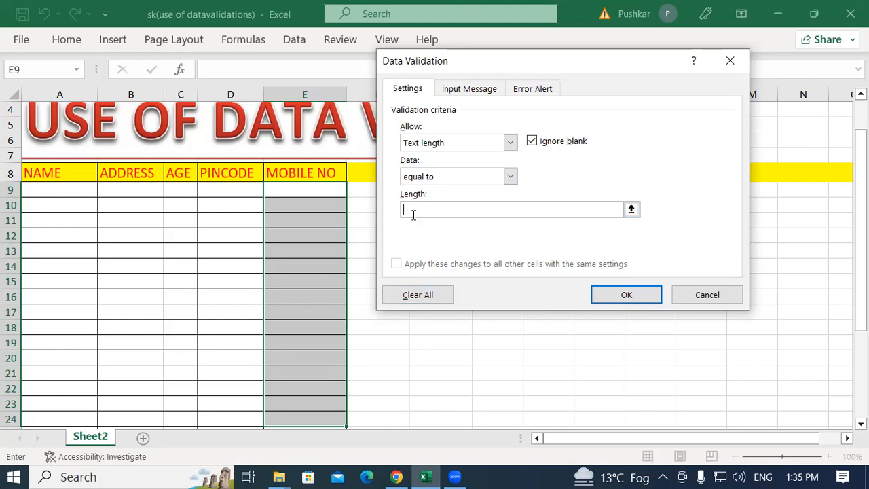
text(10)
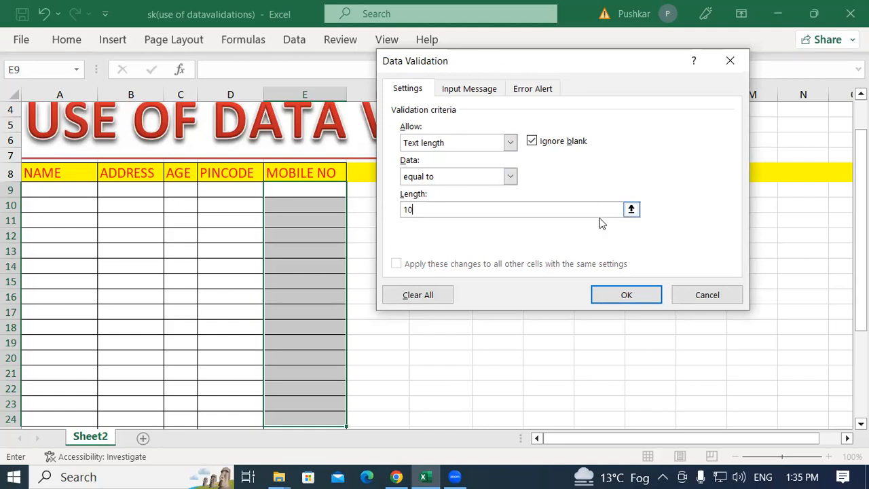
click(626, 294)
Test the rule by entering a ten-digit mobile number in cell E9
click(383, 200)
click(310, 188)
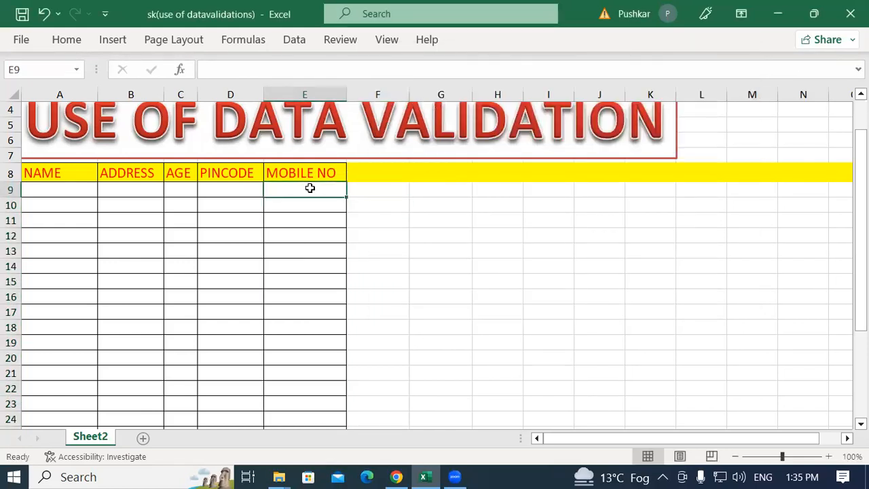
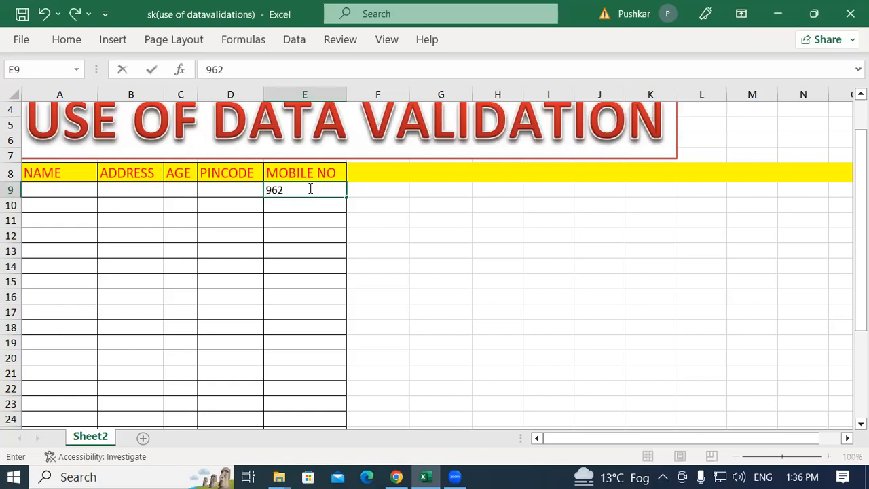
key(Return)
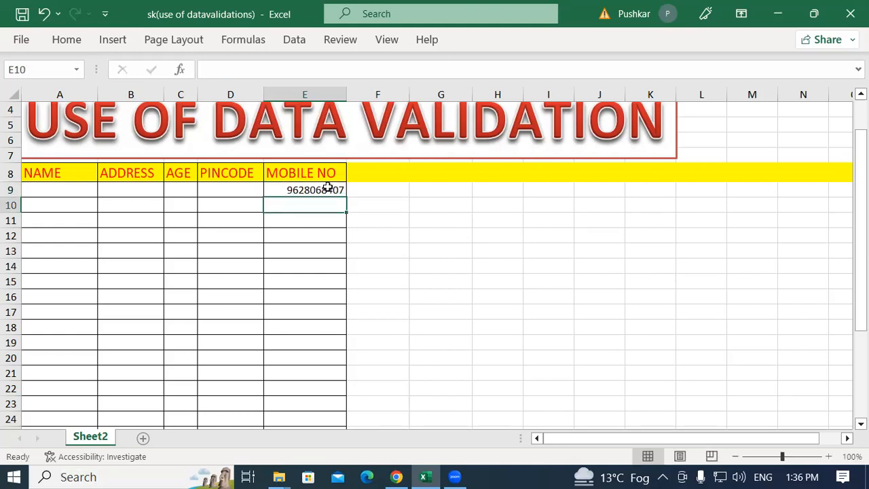
Try to enter a nine-digit mobile number in cell E10, then clear the rejected entry
text(962806840)
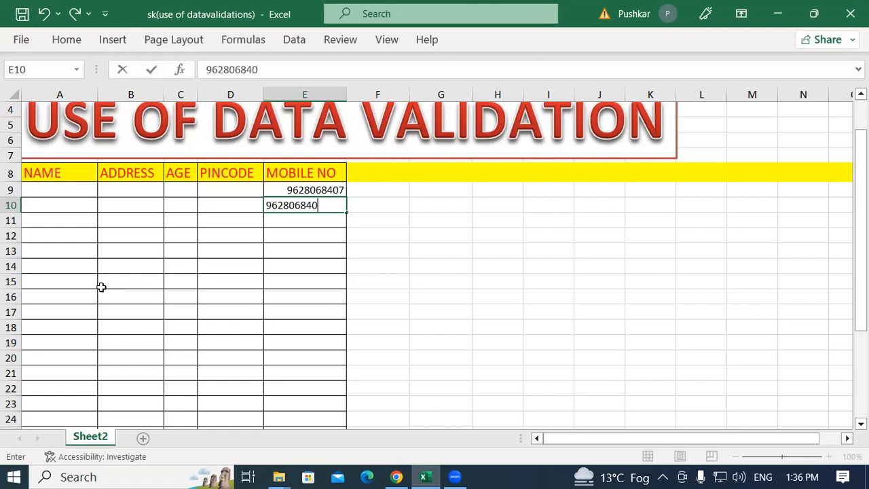
key(Return)
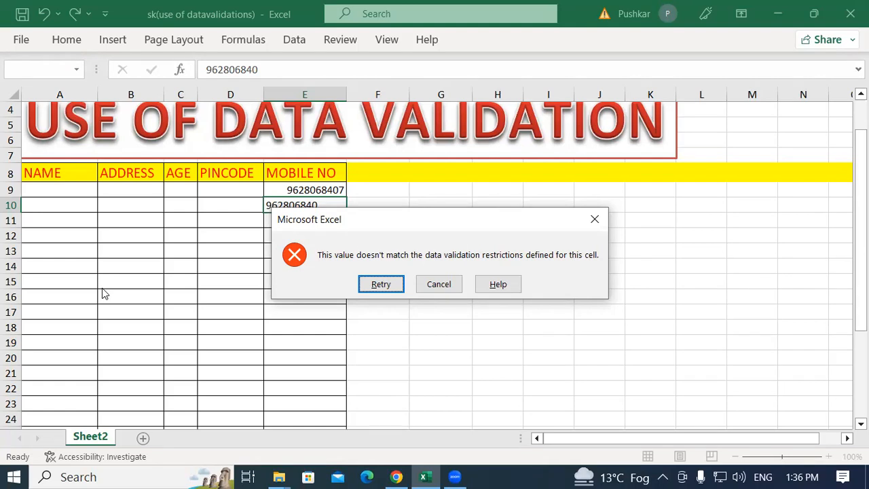
key(Return)
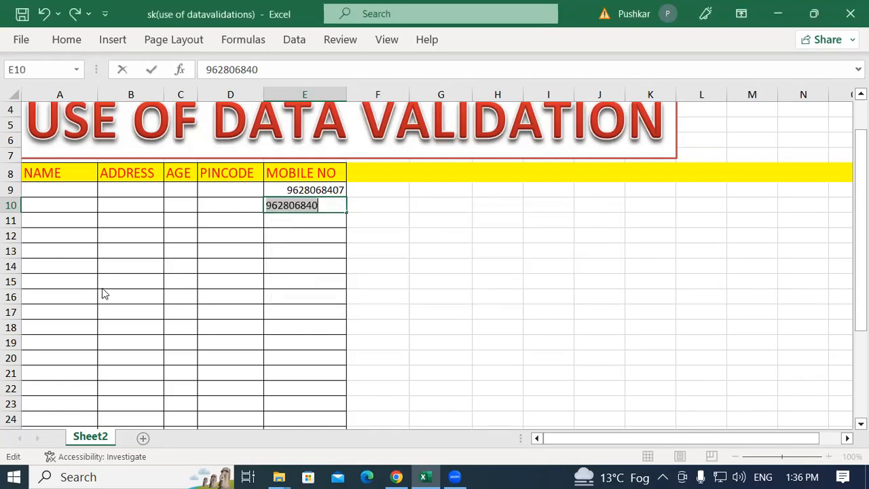
key(Return)
key(Escape)
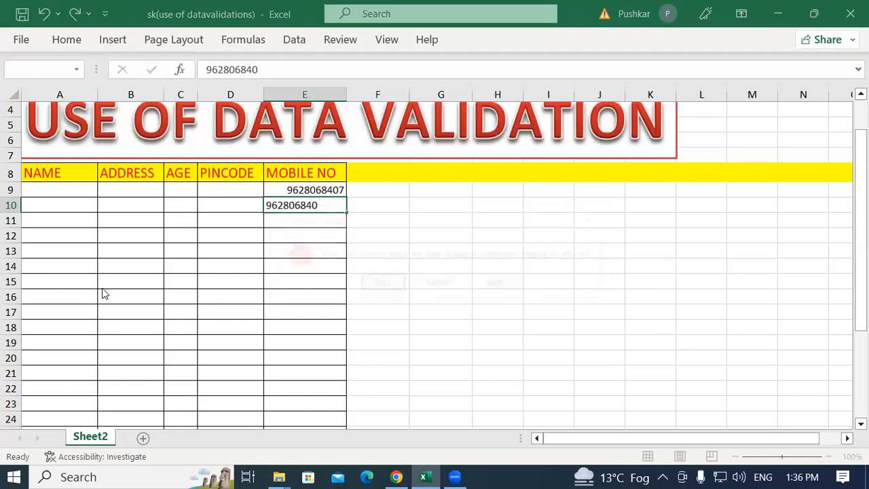
key(Return)
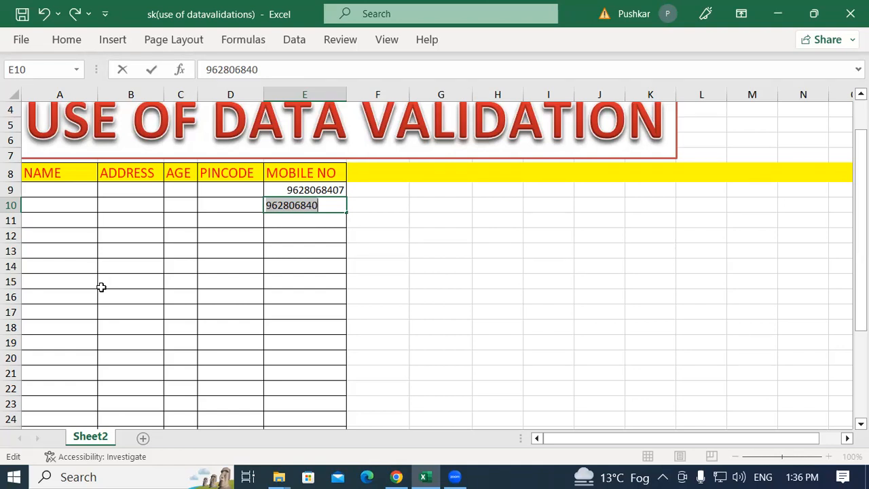
key(BackSpace)
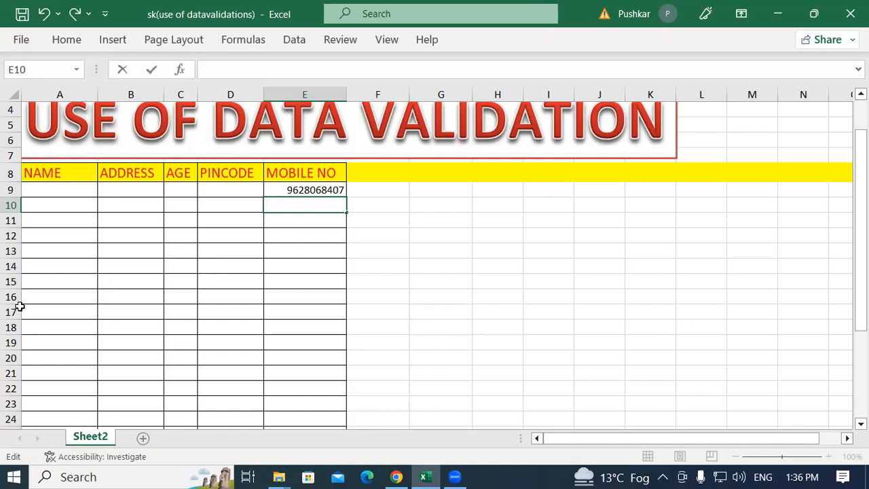
click(339, 265)
Reopen the Data Validation settings for the MOBILE NO cells from E9 down, extending the rule to all selected cells
drag(301, 188, 319, 428)
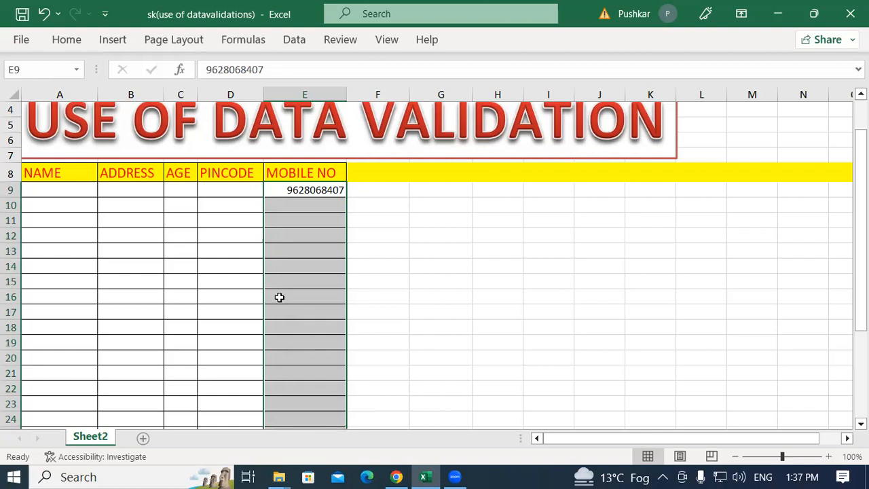
click(296, 41)
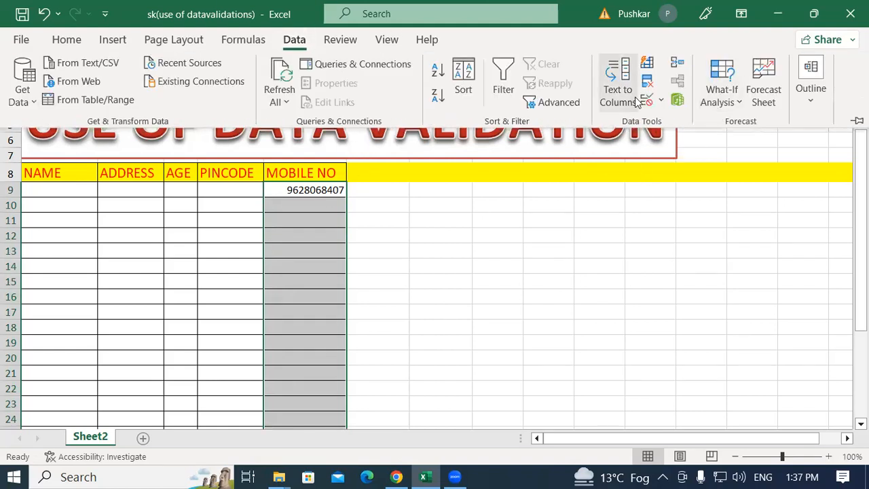
click(660, 102)
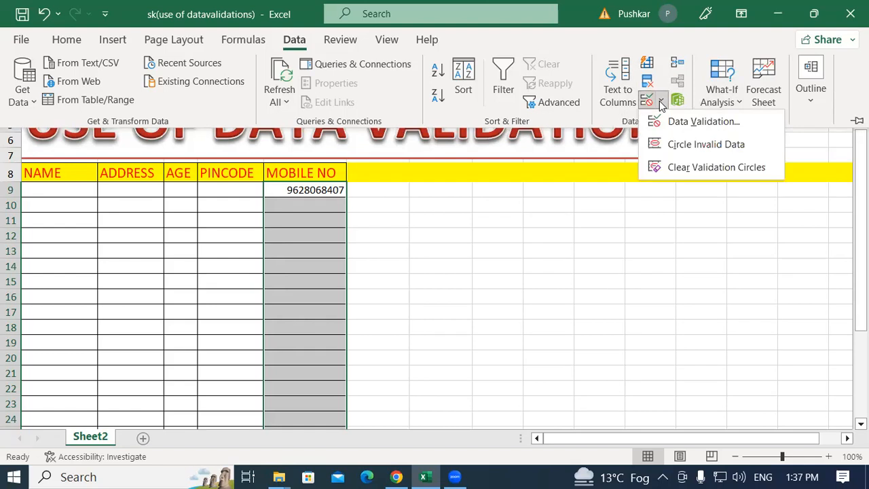
click(699, 122)
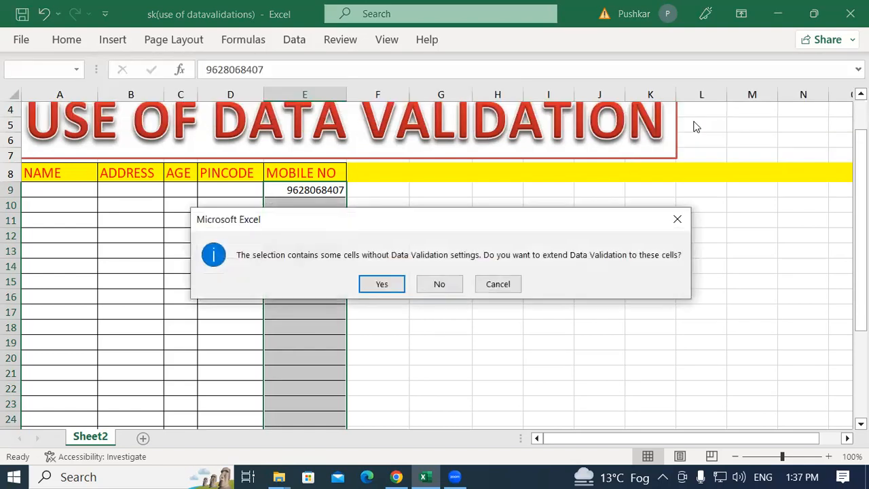
click(386, 286)
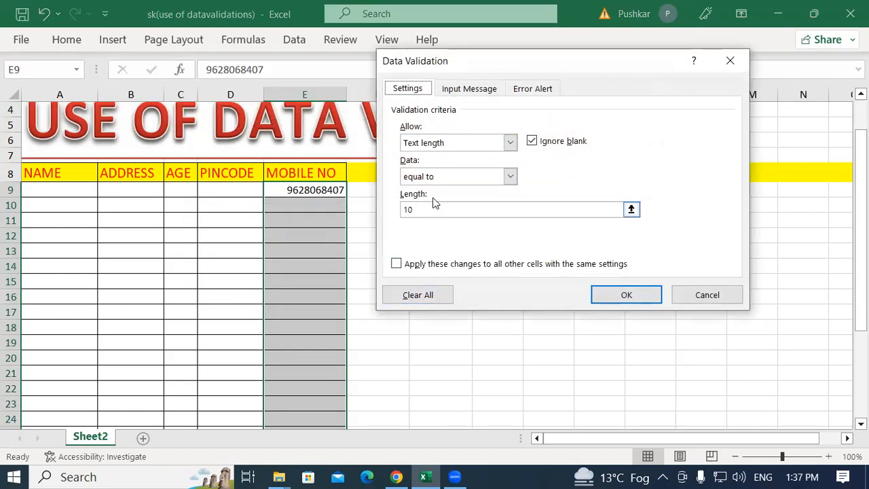
Change the text length rule to between, with minimum 9 and maximum 12, and apply it
click(440, 177)
click(418, 190)
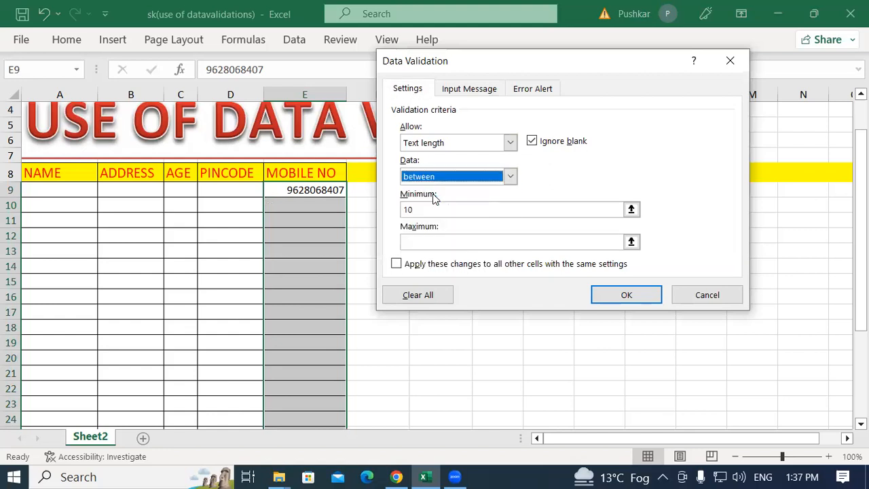
drag(430, 207, 394, 208)
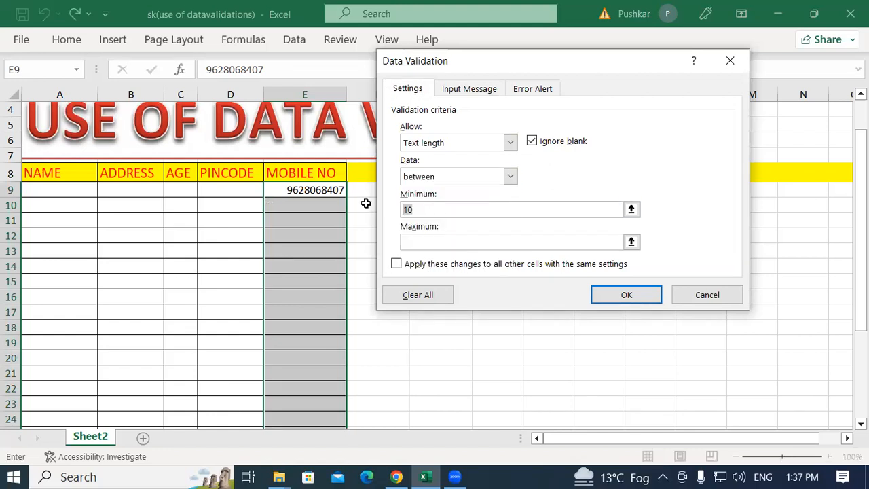
text(9)
click(421, 244)
text(12)
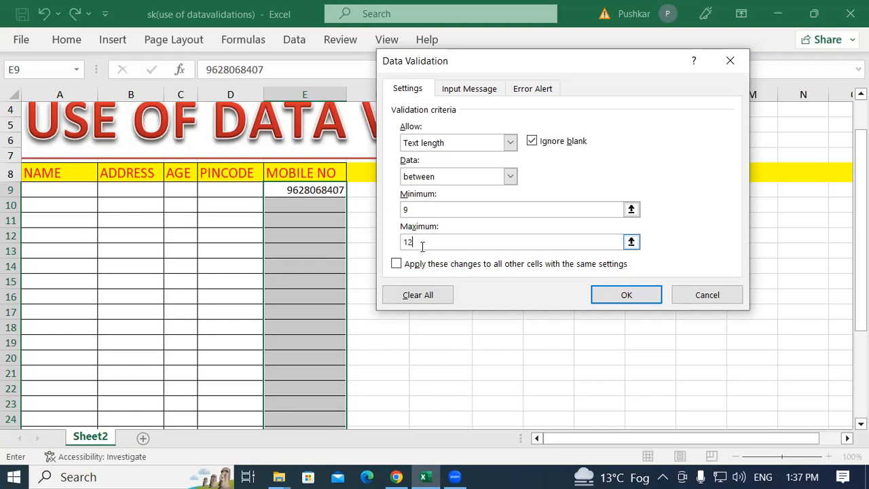
click(632, 297)
Test the new rule by entering a nine-digit mobile number in E10 and a ten-digit one in E11
click(278, 202)
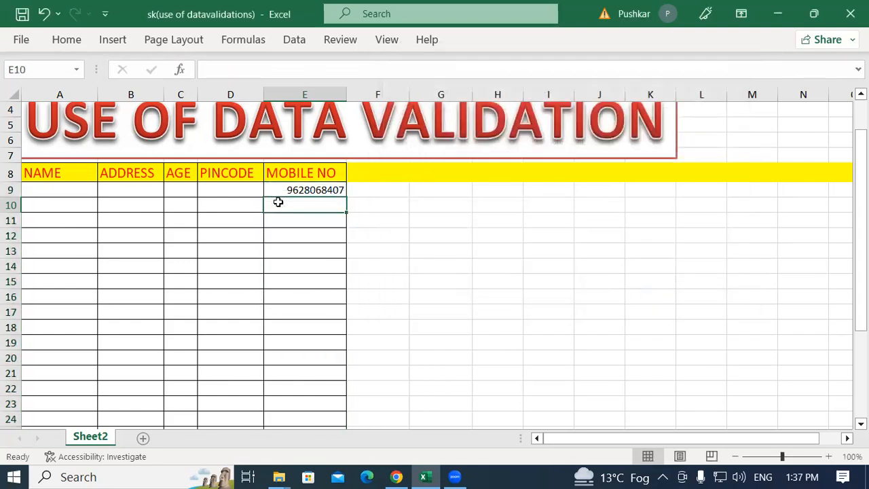
text(962)
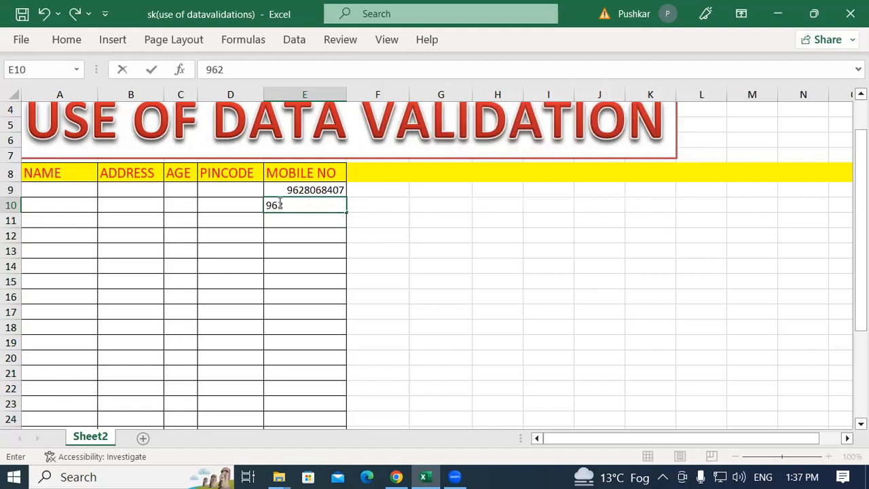
text(806840)
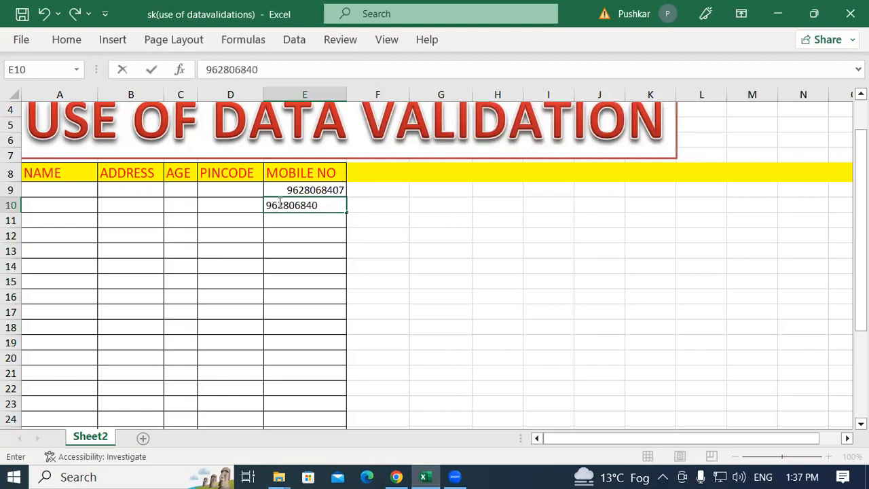
key(Return)
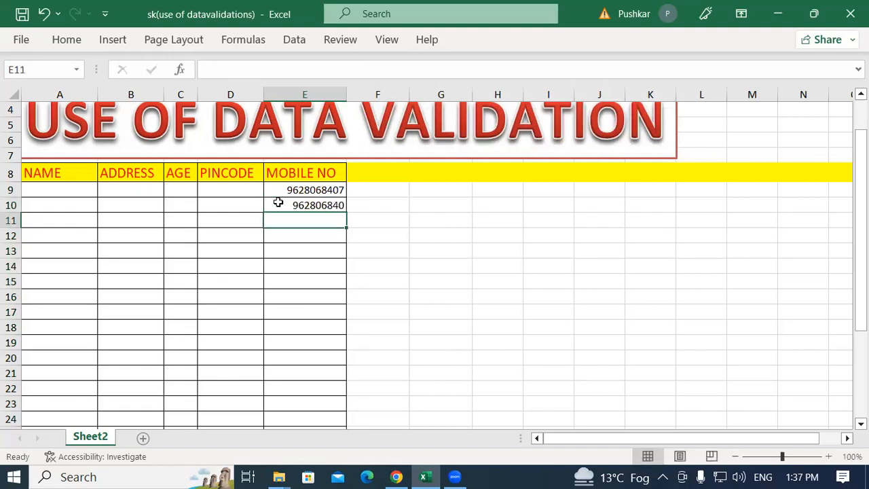
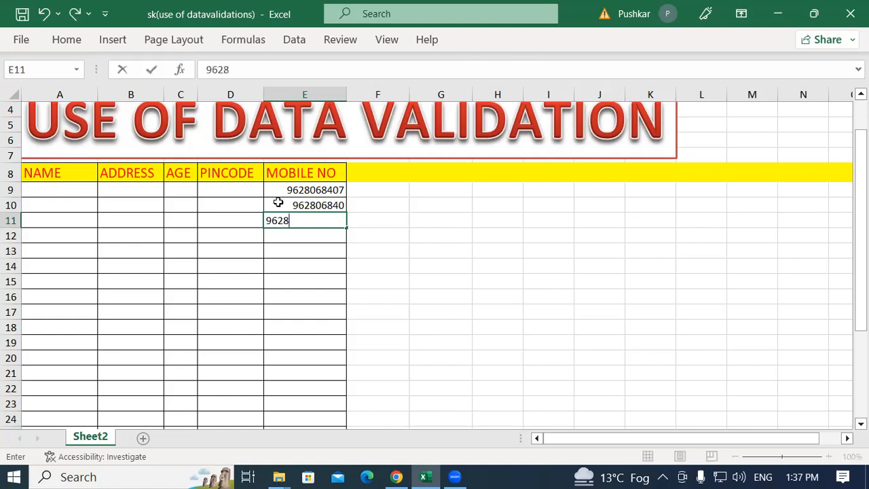
key(Return)
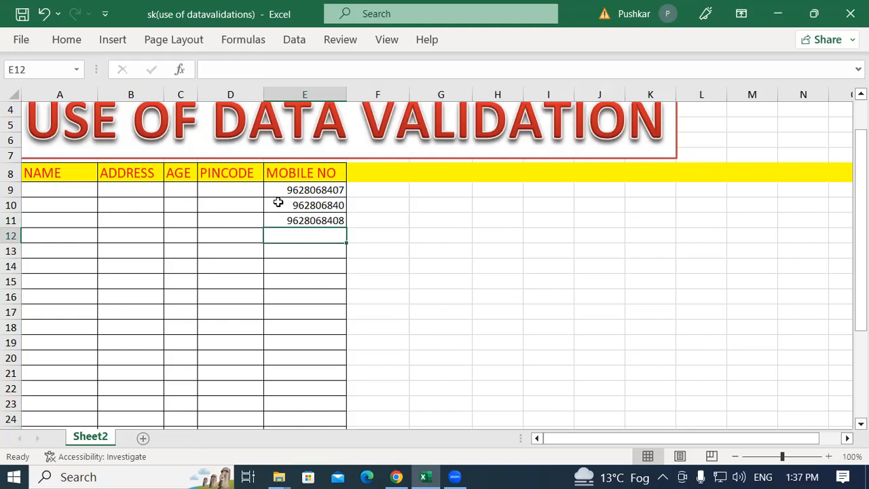
Try to enter a fifteen-digit number in cell E12, then clear the rejected entry
text(54555454545)
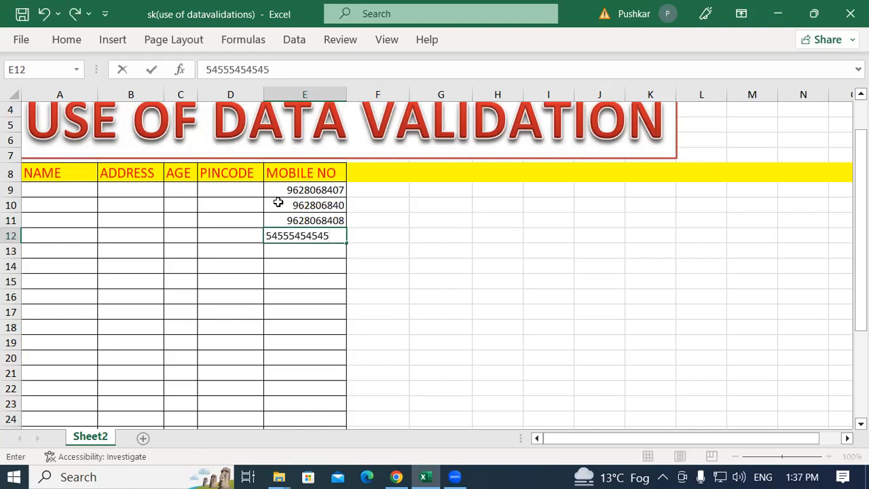
text(4556)
key(Return)
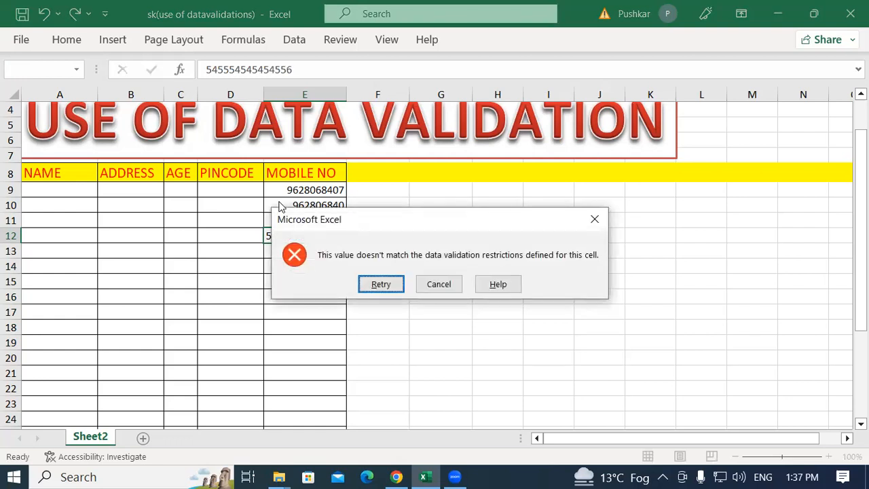
key(Return)
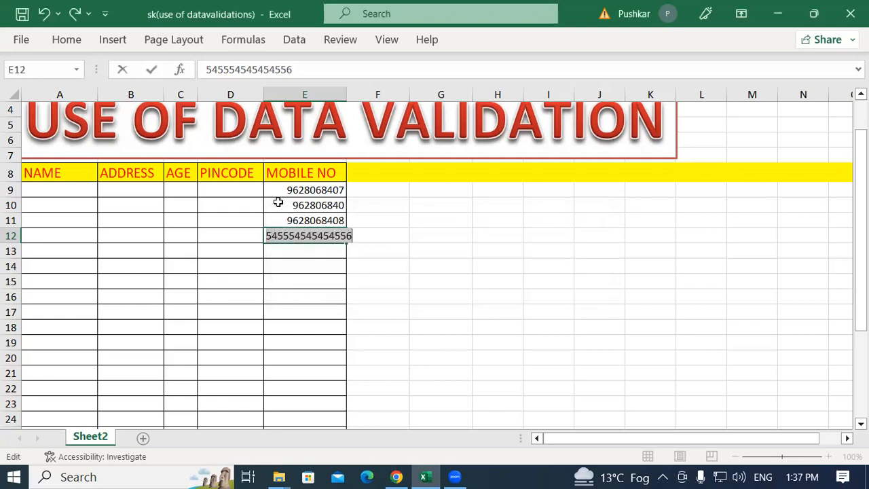
click(359, 236)
key(BackSpace)
key(BackSpace)
key(BackSpace)
key(BackSpace)
key(BackSpace)
key(BackSpace)
key(BackSpace)
key(BackSpace)
key(BackSpace)
key(BackSpace)
key(BackSpace)
key(BackSpace)
key(BackSpace)
key(BackSpace)
key(BackSpace)
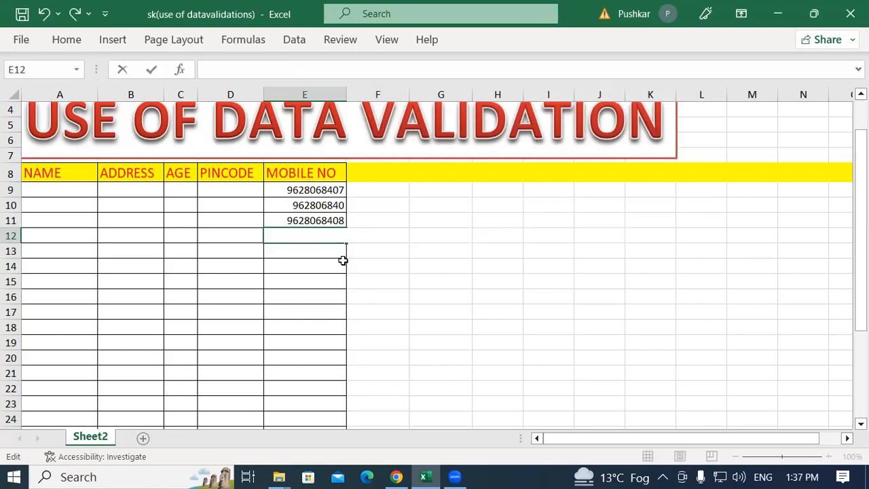
click(273, 308)
Delete the test mobile numbers from cells E9 through E11
click(289, 248)
drag(300, 189, 304, 218)
key(Delete)
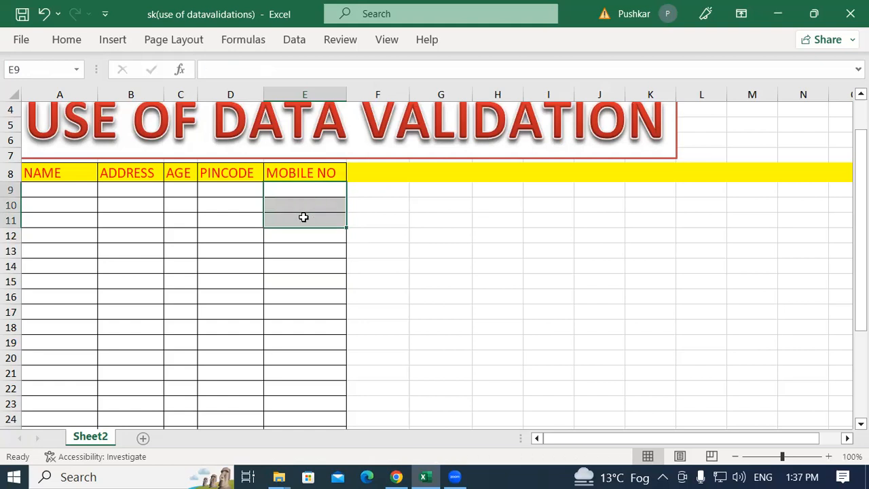
click(308, 307)
click(294, 189)
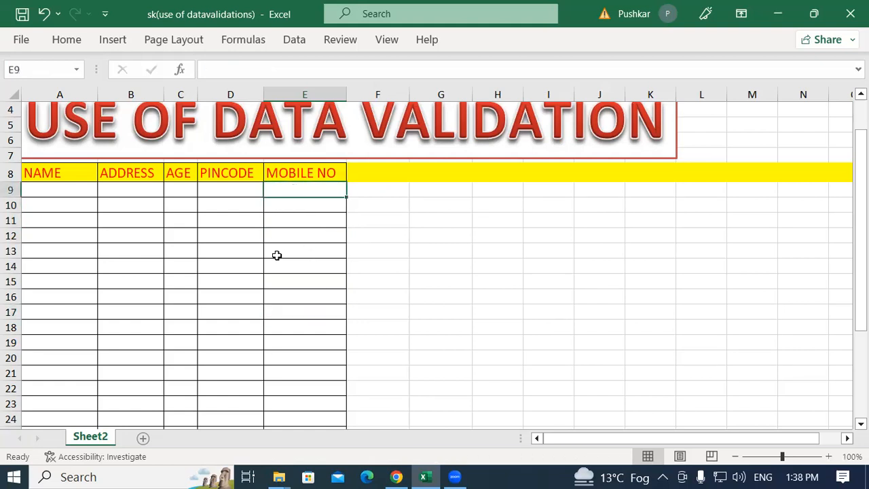
drag(231, 186, 249, 337)
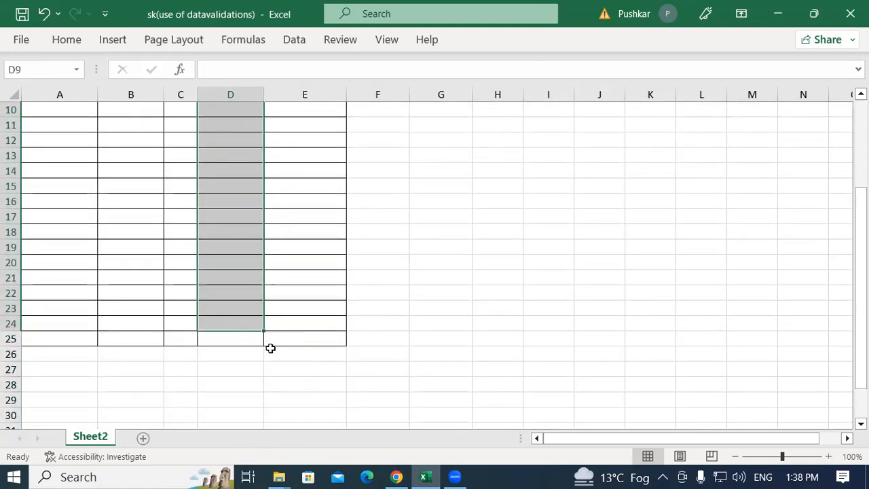
scroll(270, 346, up, 2)
click(240, 190)
drag(48, 192, 312, 389)
click(227, 222)
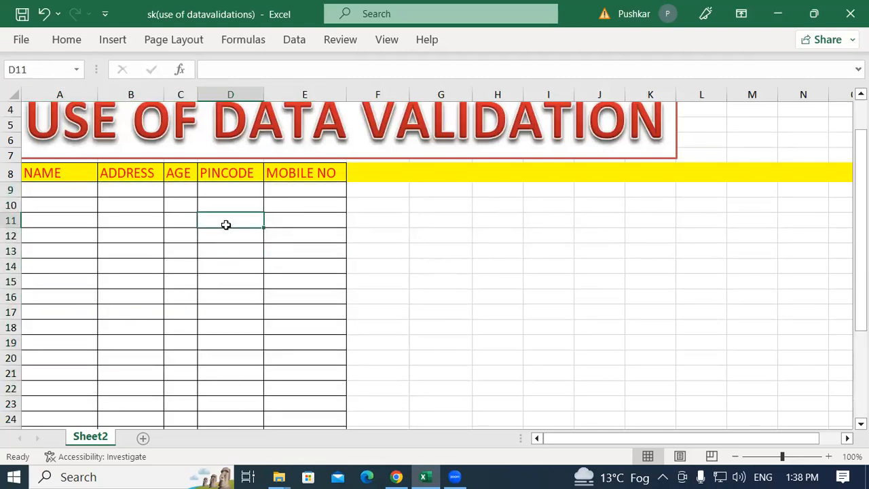
Apply a data validation rule to PINCODE cells D9 through D25 that allows only a text length equal to 6
drag(231, 190, 250, 390)
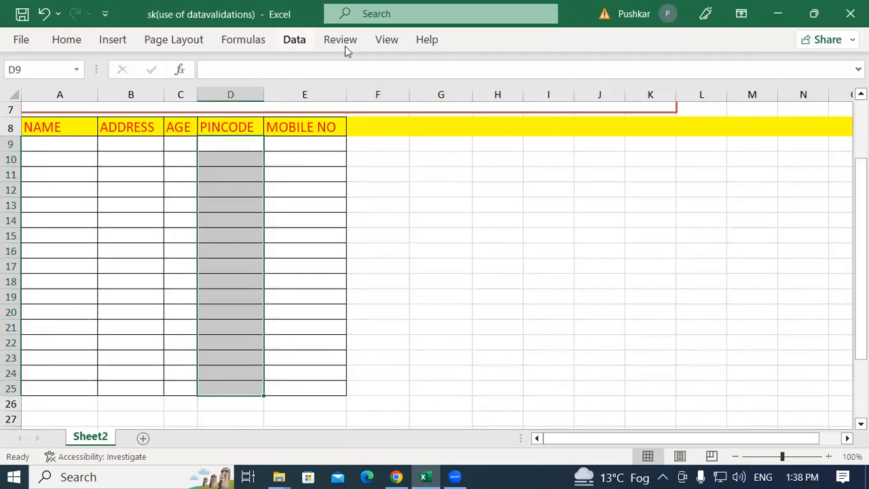
click(300, 42)
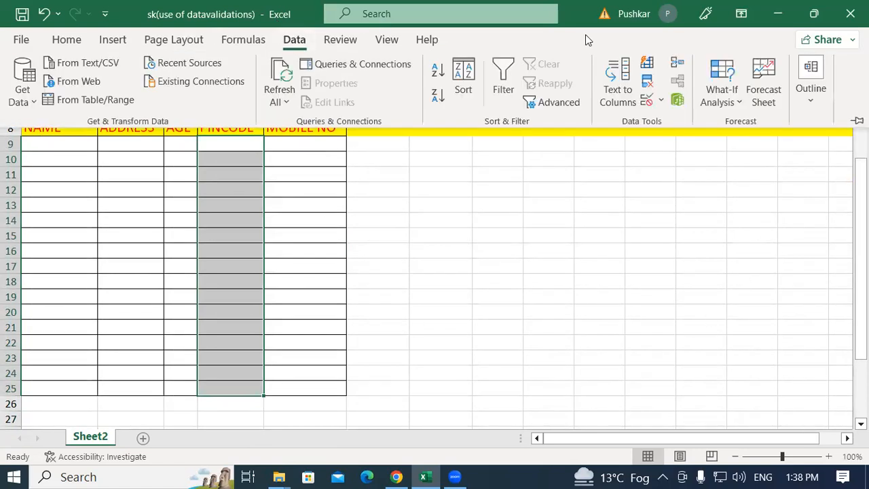
click(661, 100)
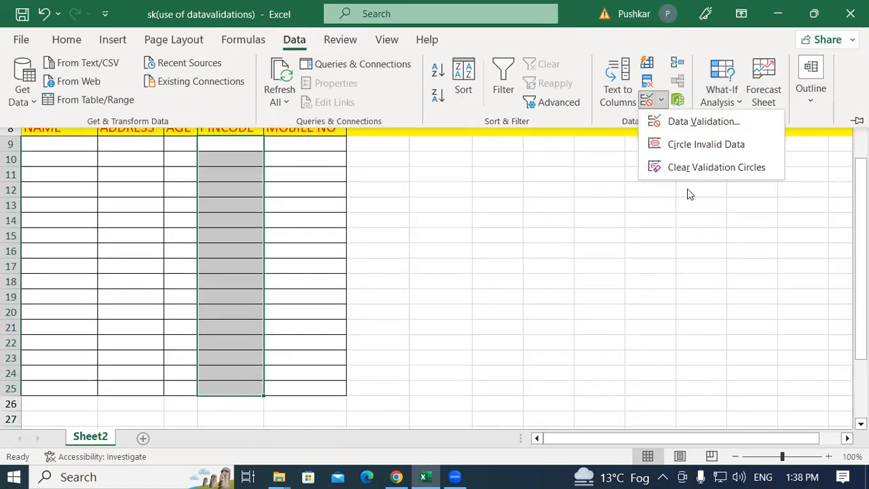
click(695, 123)
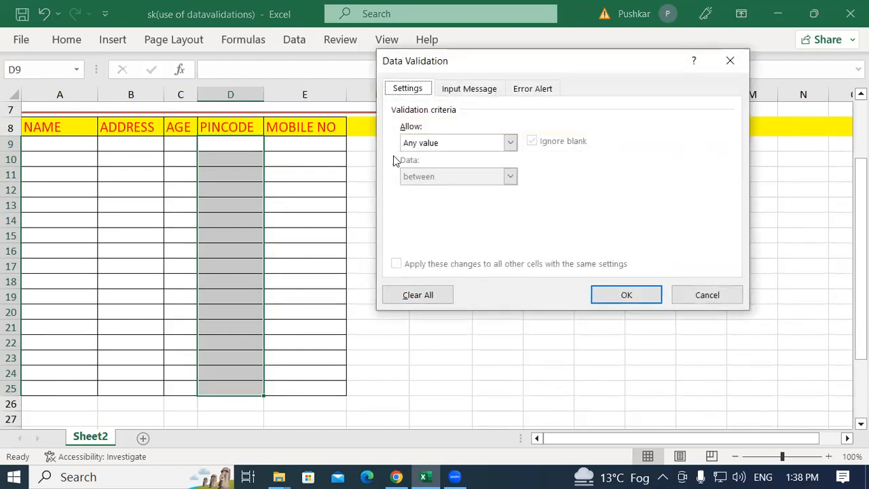
click(423, 143)
click(431, 223)
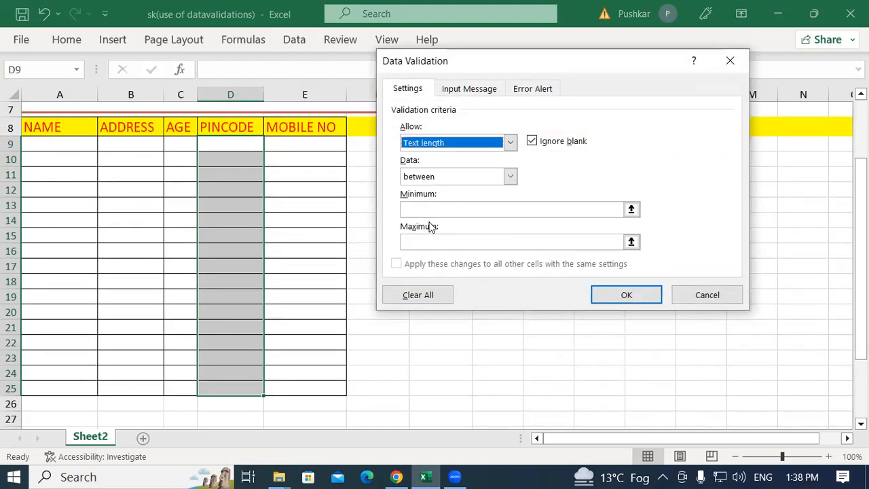
click(425, 177)
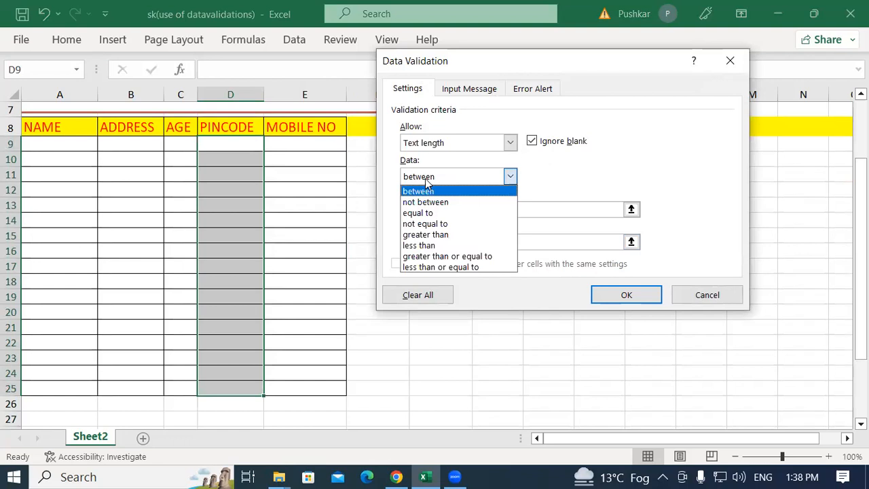
click(417, 212)
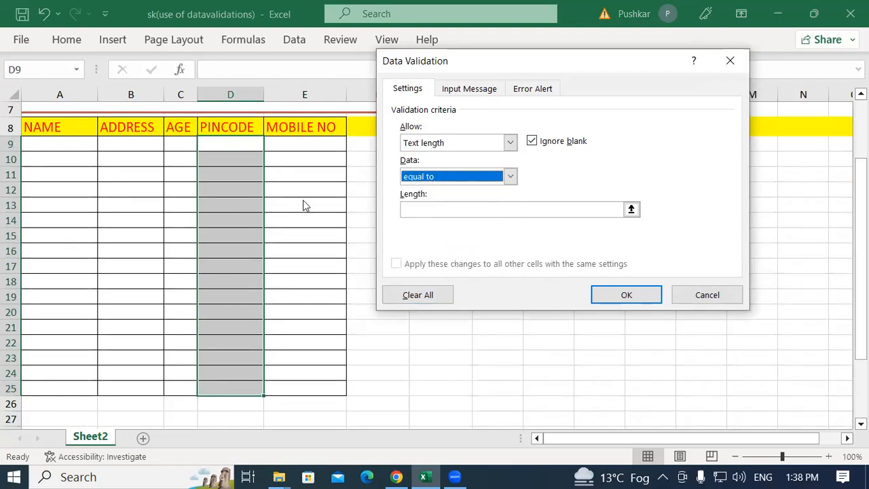
click(418, 208)
text(6)
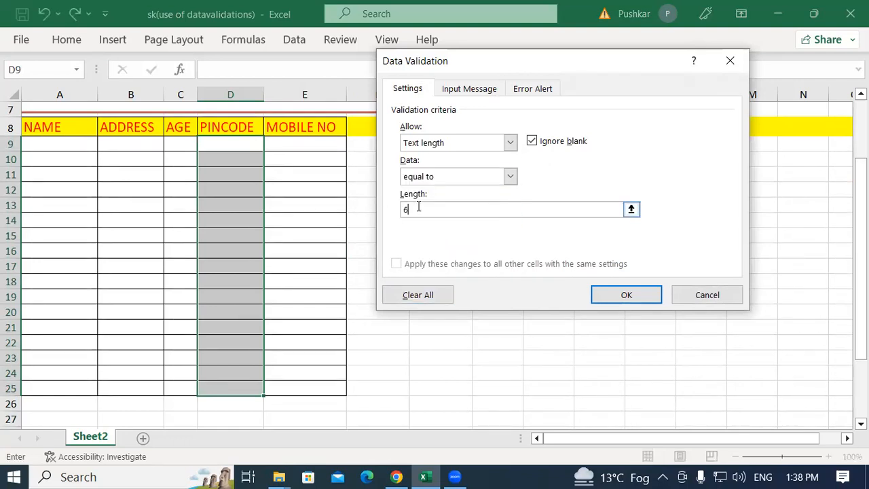
click(618, 295)
Test the pincode rule by entering a six-digit pincode in cell D9
click(239, 148)
text(2)
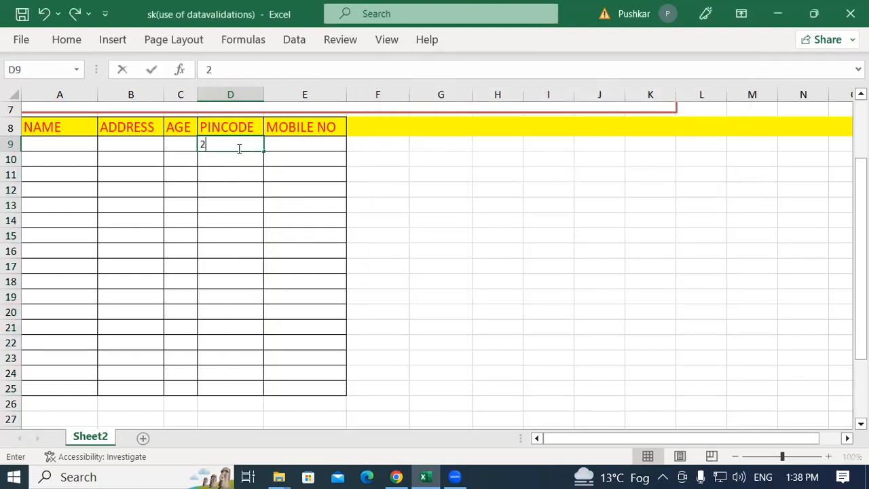
text(74304)
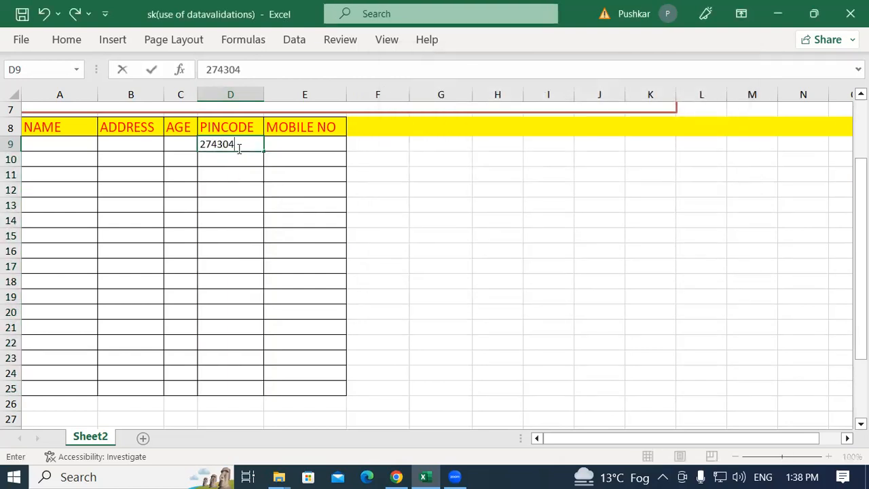
key(Return)
Try to enter a seven-digit pincode in cell D10, then discard the entry
text(27430)
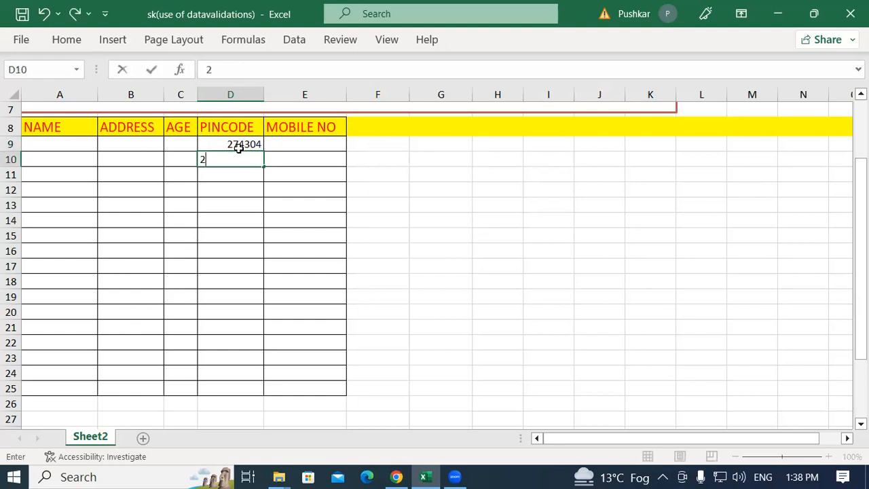
text(56)
key(Return)
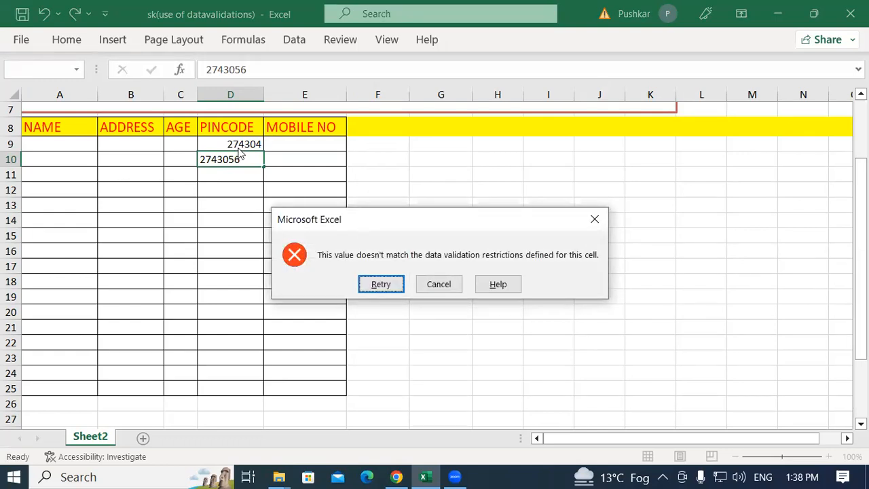
click(593, 221)
click(396, 476)
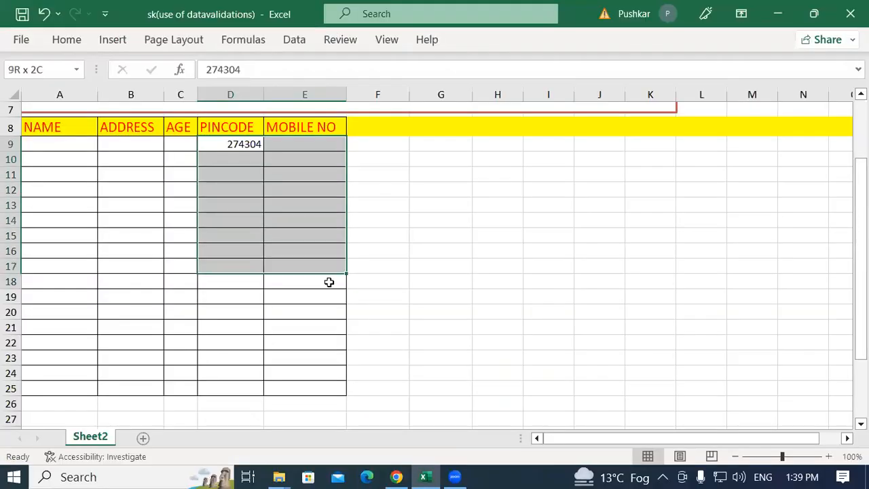
drag(330, 283, 322, 382)
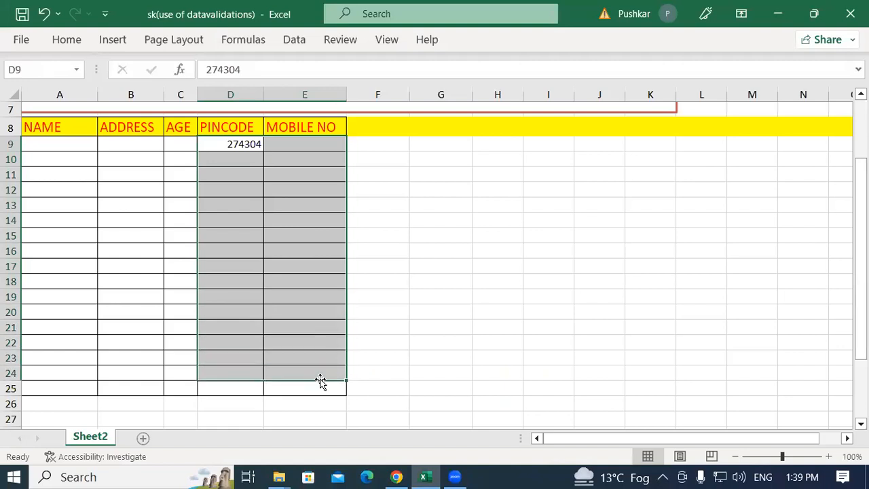
click(532, 444)
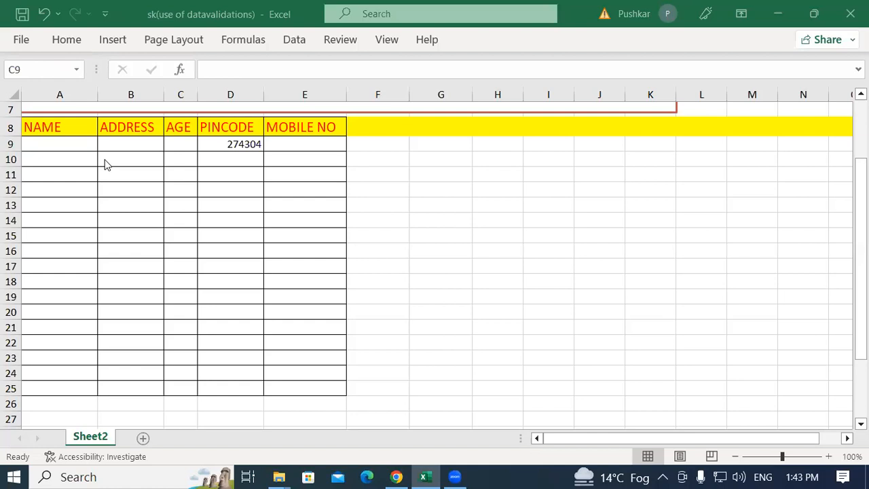
click(178, 187)
click(178, 142)
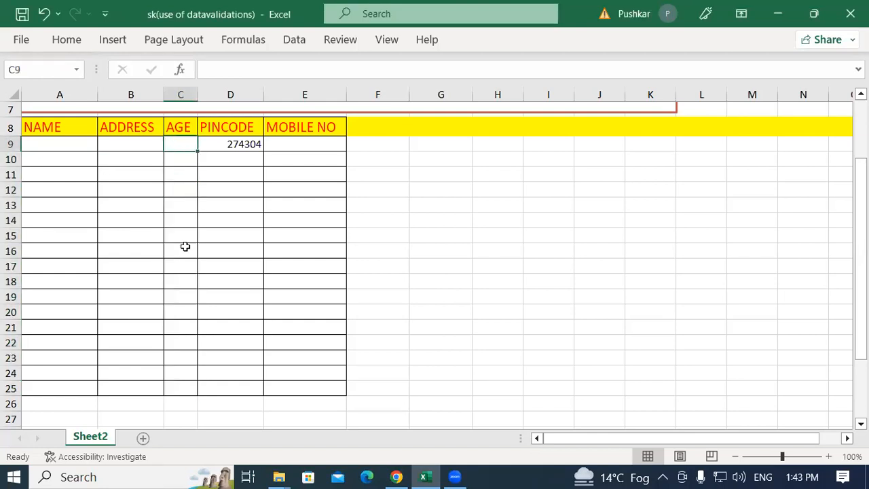
click(178, 385)
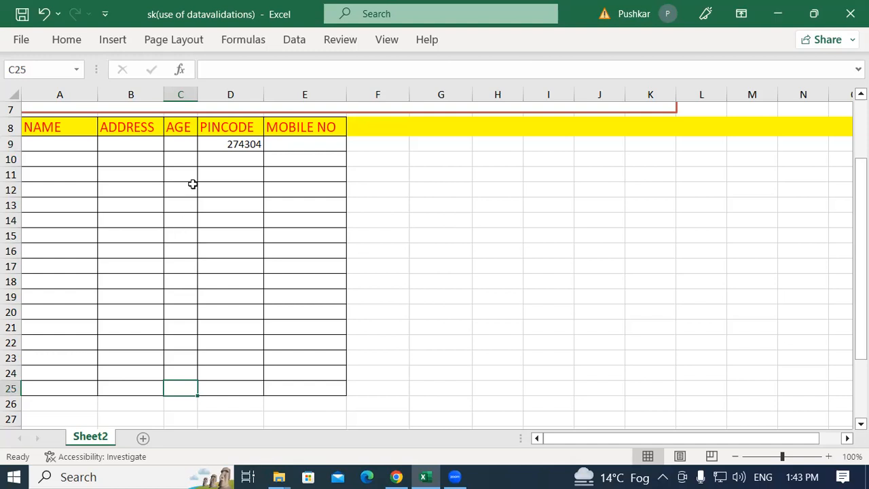
click(176, 145)
click(187, 385)
click(178, 141)
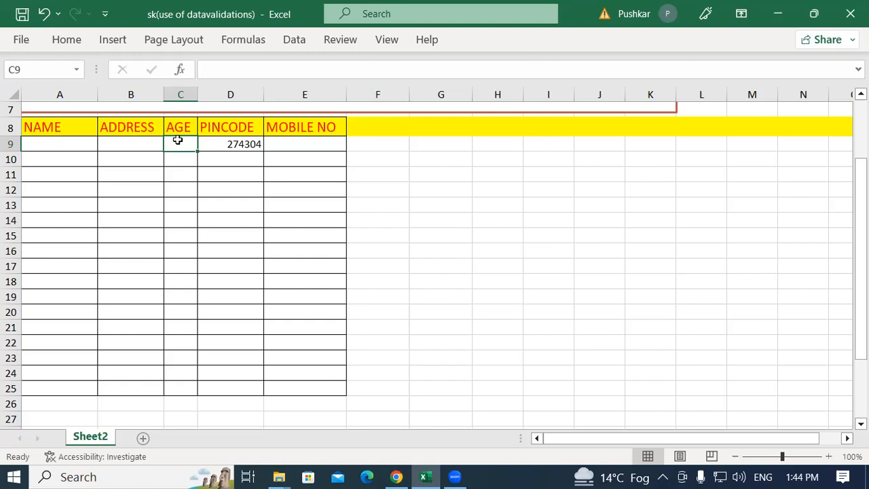
click(173, 224)
Start a data validation rule for AGE cells C9 through C25 and allow only whole numbers
drag(179, 142, 174, 390)
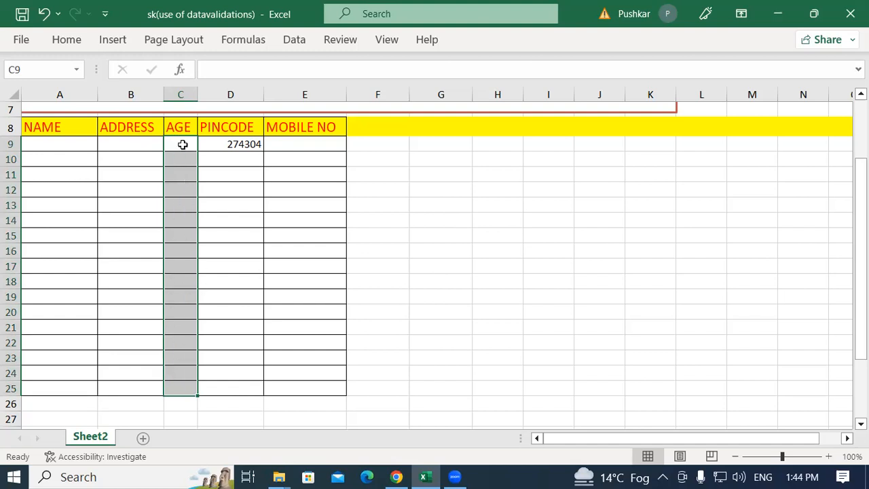
click(300, 39)
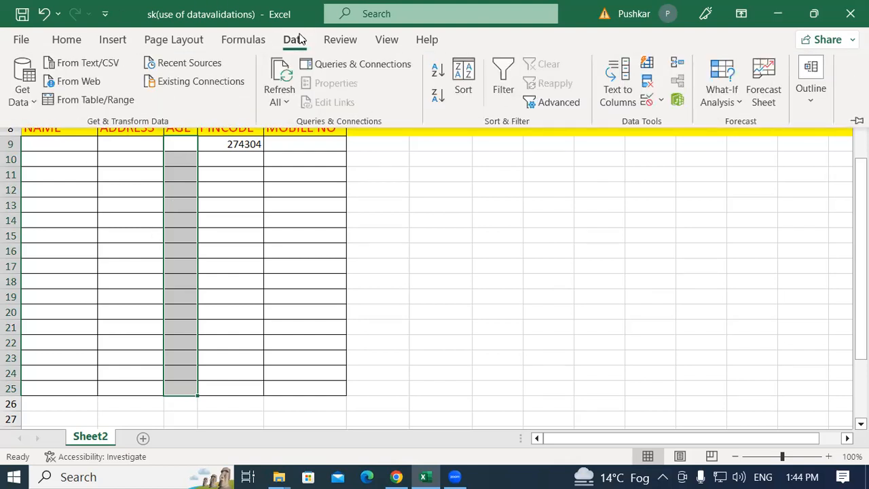
click(659, 101)
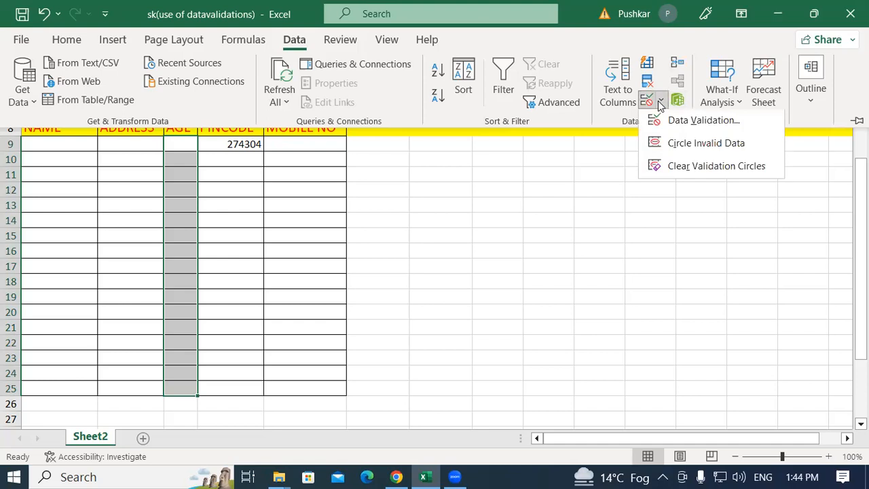
click(683, 126)
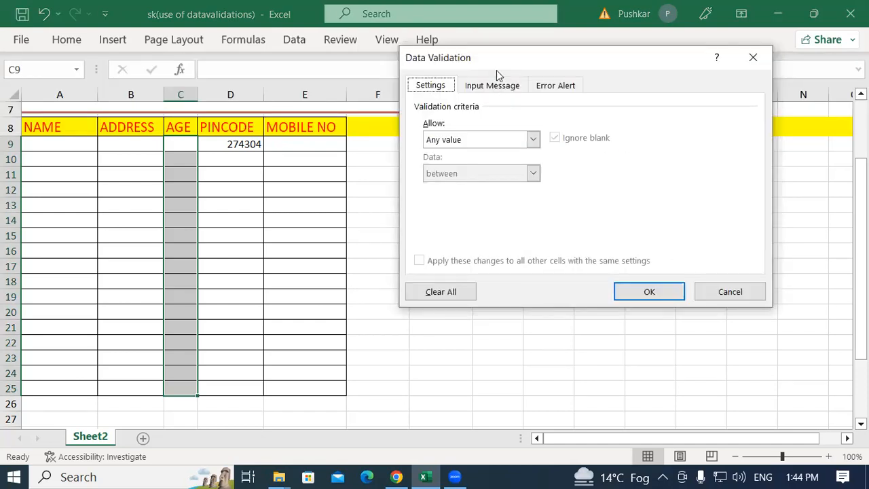
drag(495, 58, 484, 34)
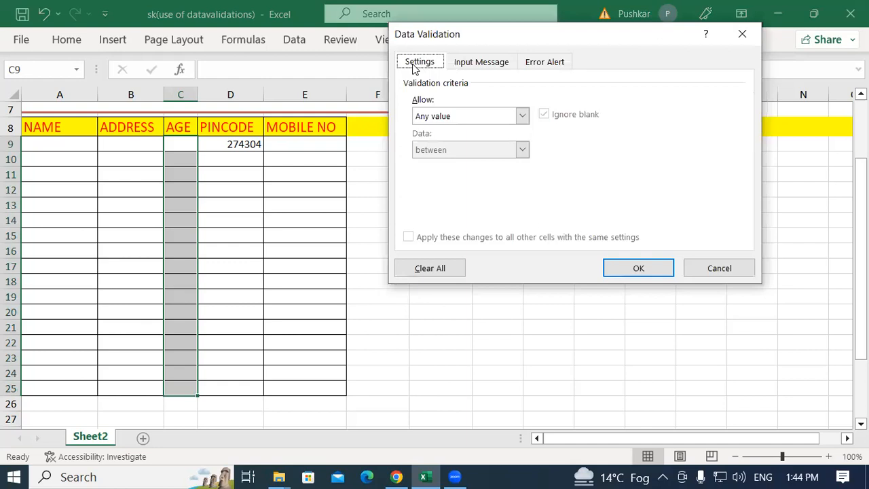
click(434, 118)
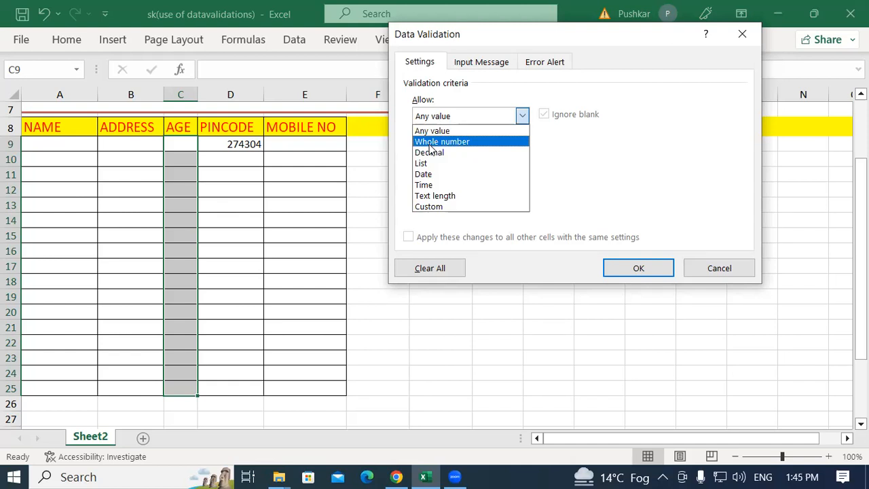
click(441, 142)
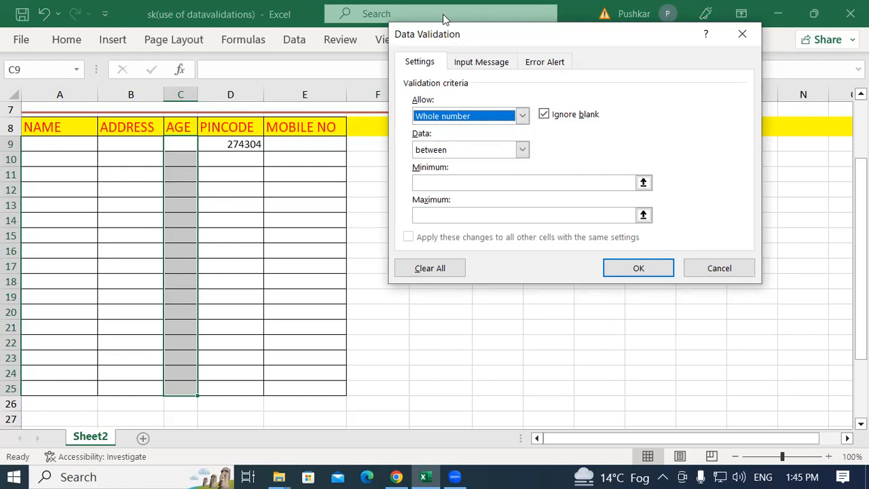
Restrict the whole number rule to between, with minimum 20 and maximum 40, and apply it
drag(448, 34, 437, 15)
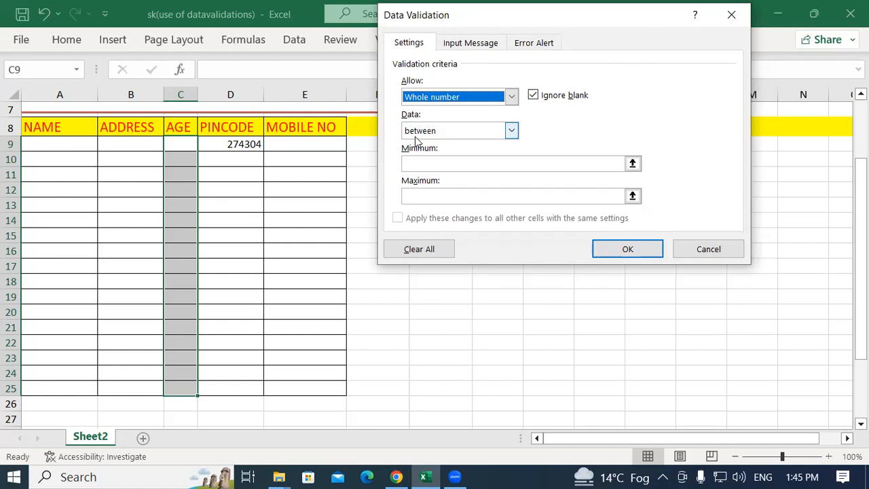
click(448, 133)
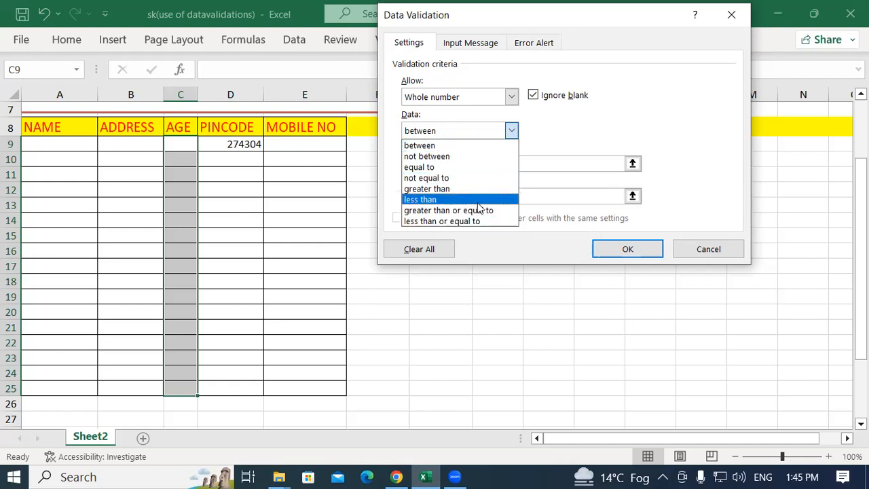
click(431, 148)
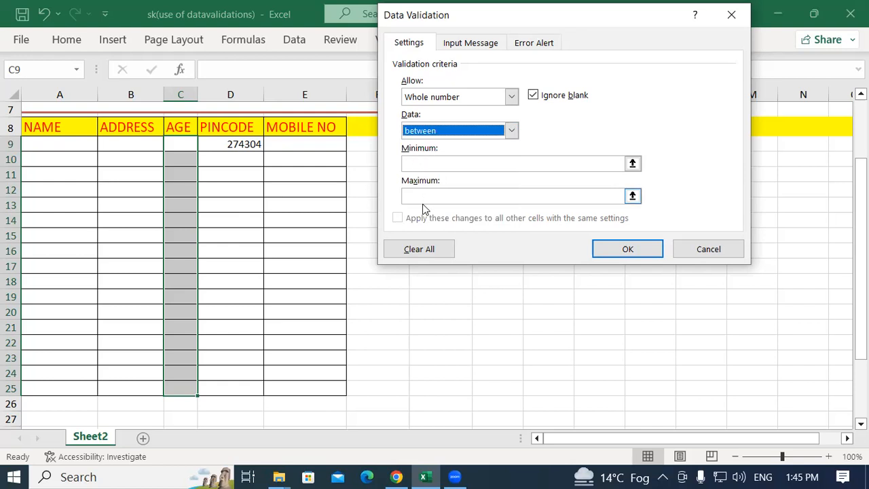
click(435, 165)
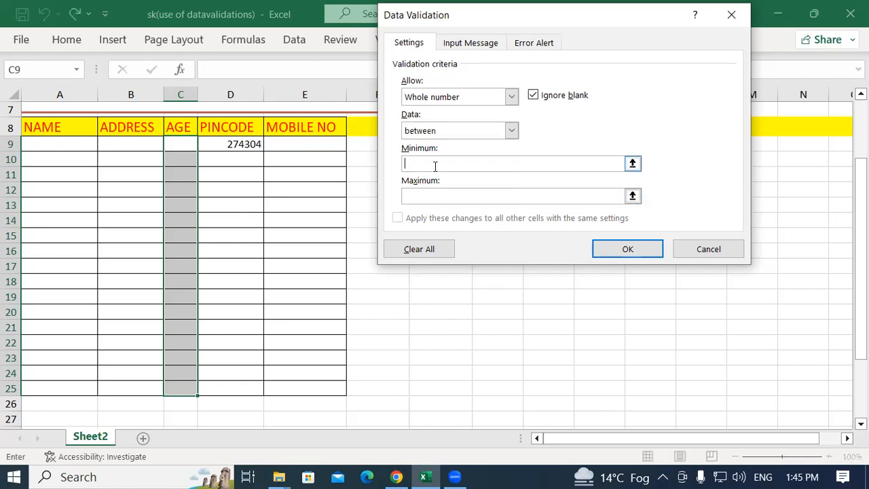
text(20)
click(430, 190)
text(40)
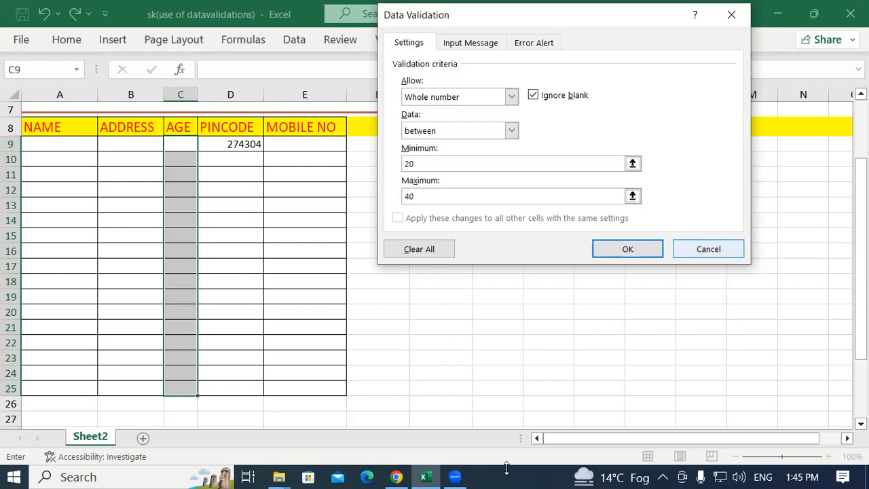
click(616, 249)
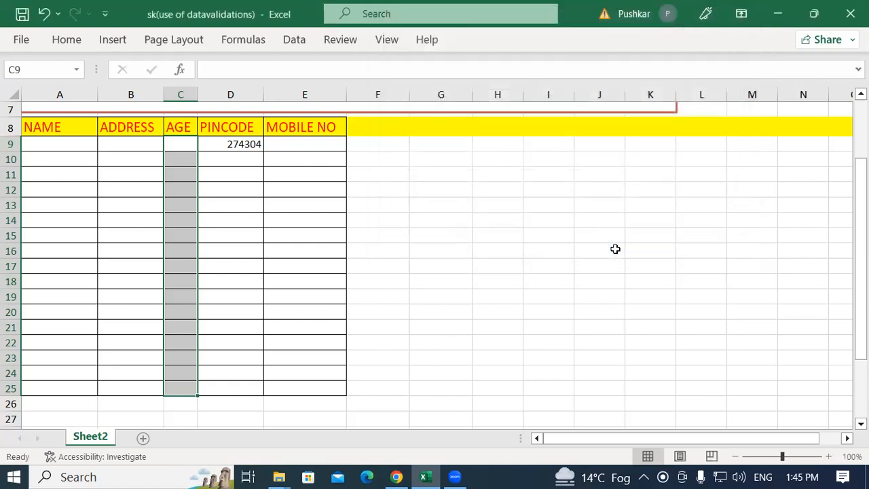
Fill in the person's name in cell A9 and their address in cell B9
click(55, 142)
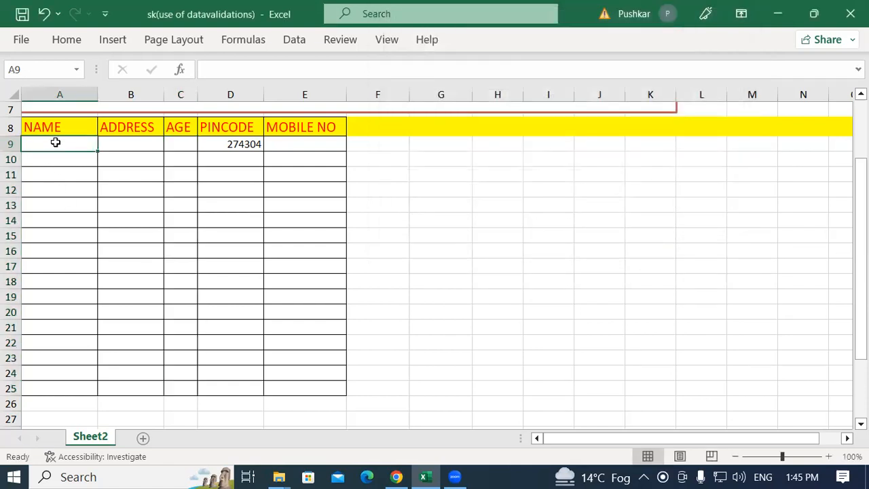
text(RAH)
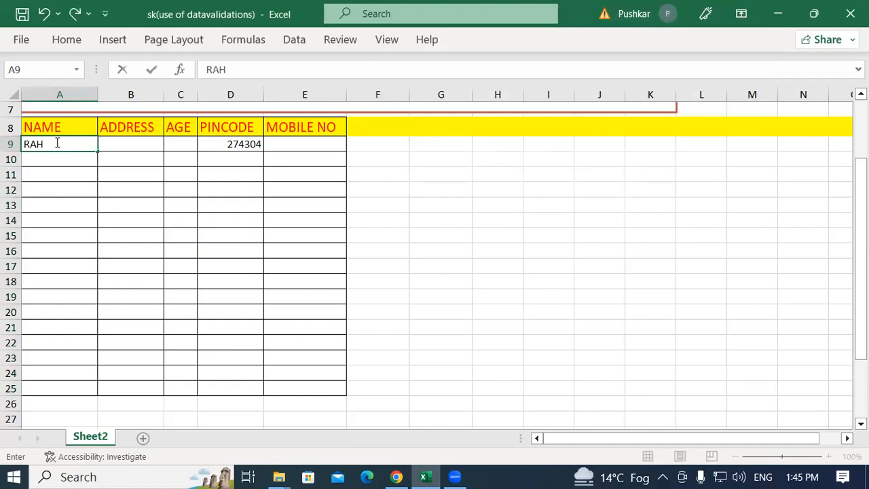
key(BackSpace)
text(M)
key(Tab)
text(PADRAUNA)
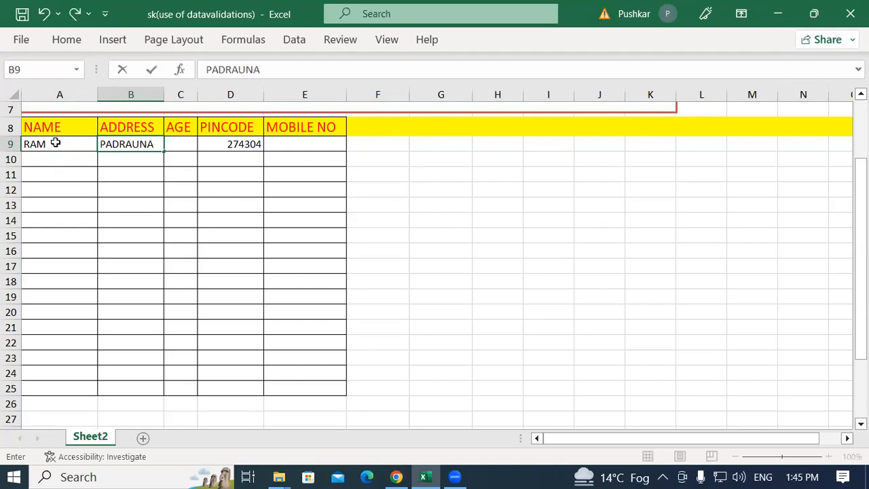
key(Tab)
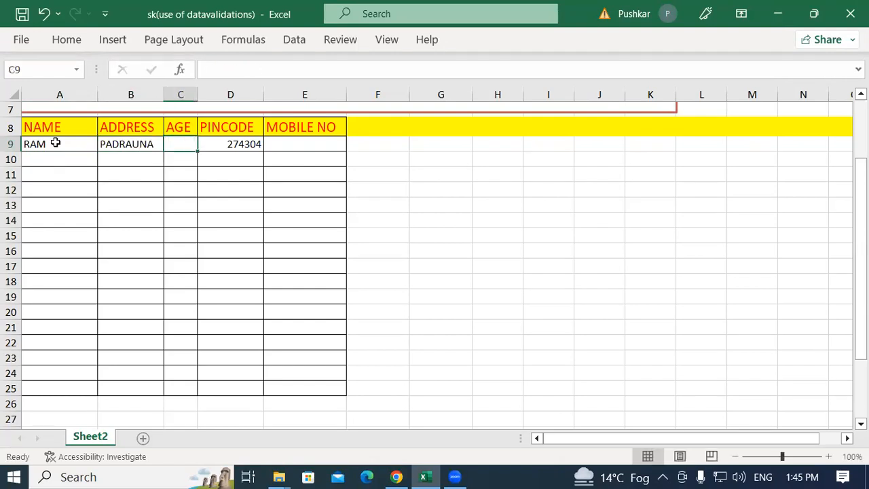
Test the AGE rule in cell C9 by trying 19, then replace the entry with 20
text(19)
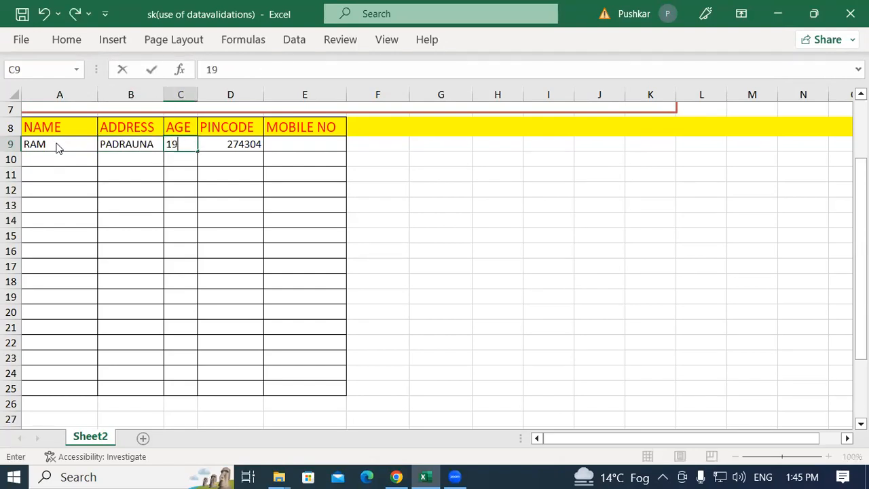
key(Tab)
key(Return)
text(20)
key(Return)
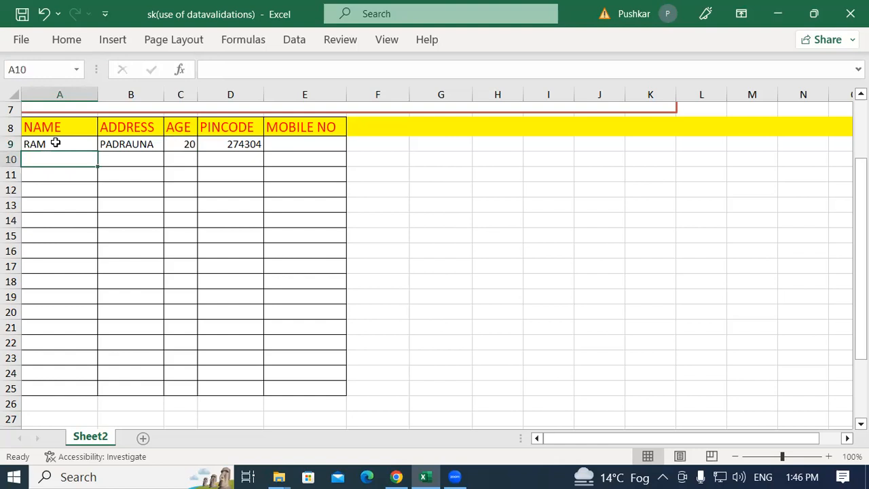
Try an age of 50 in cell C9, then set the cell to 40 instead
click(177, 143)
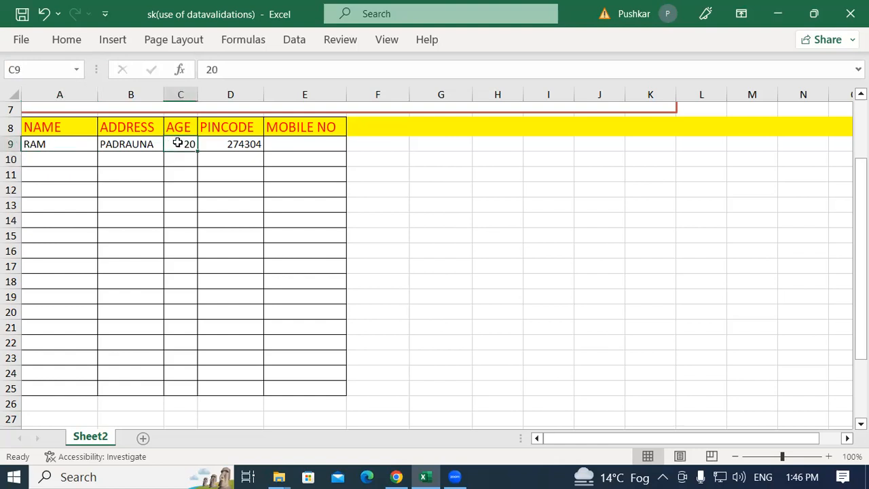
text(50)
key(Return)
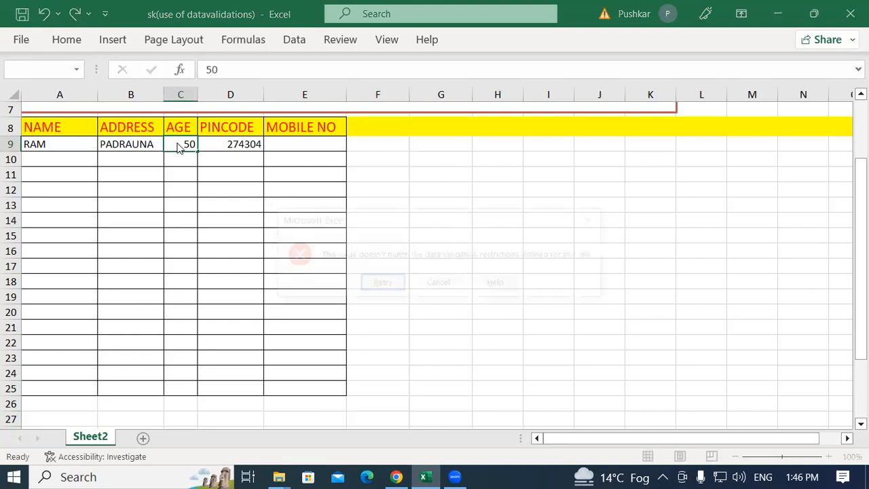
key(Return)
text(40)
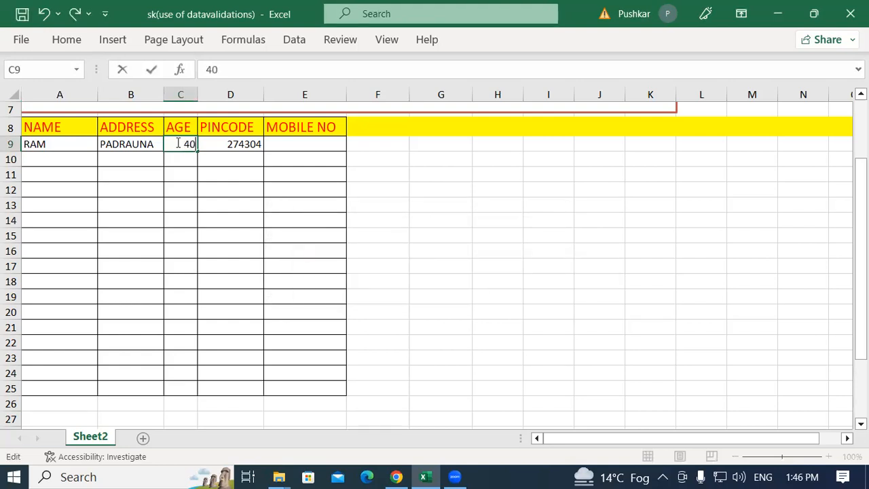
key(Return)
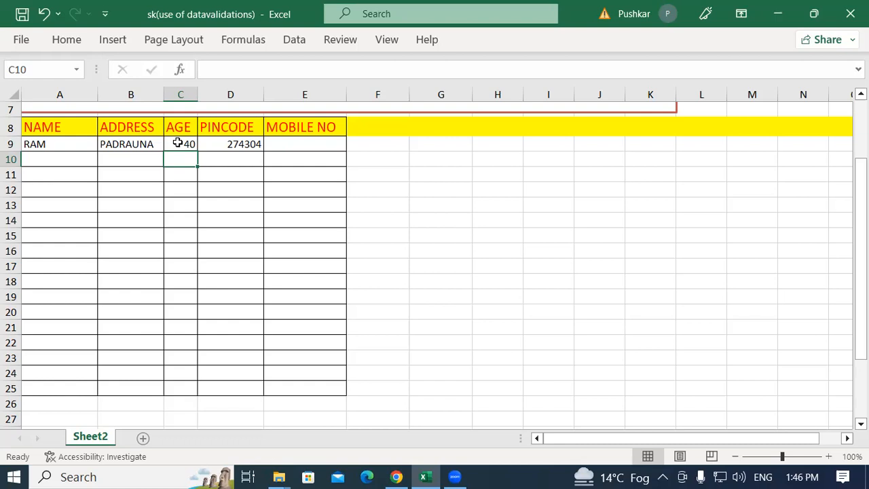
Select NAME cell A10 for the next record
click(178, 143)
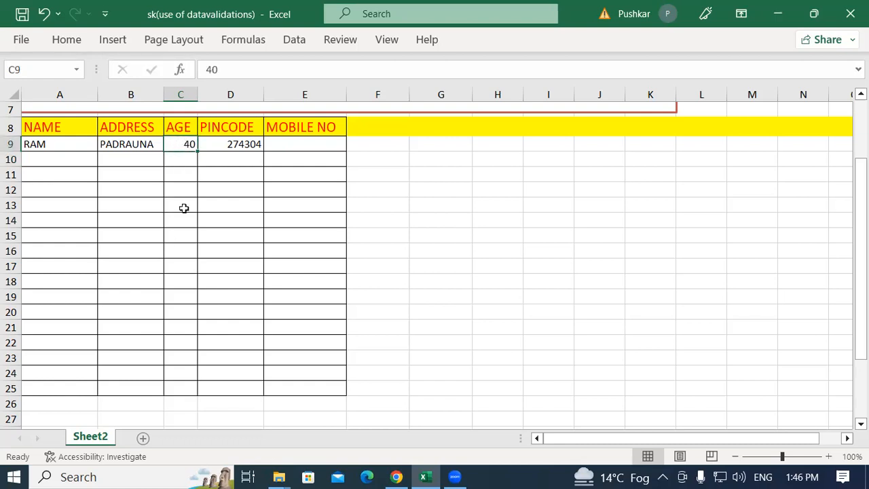
click(51, 170)
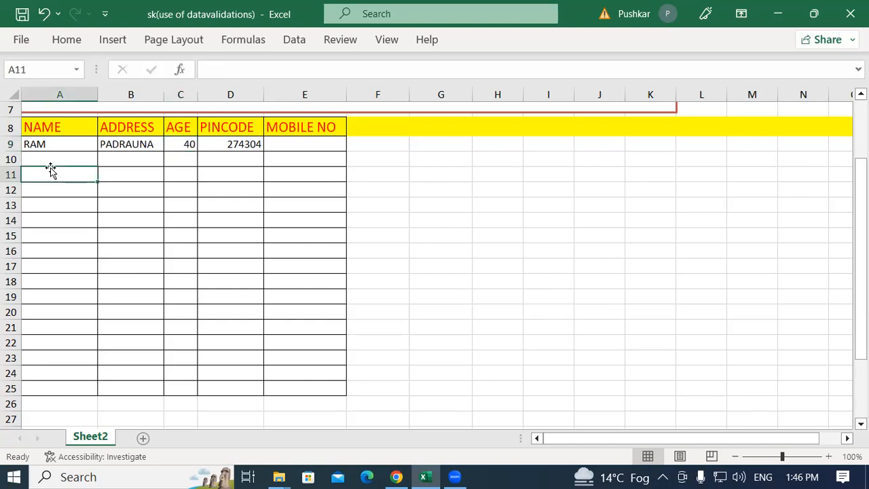
click(52, 159)
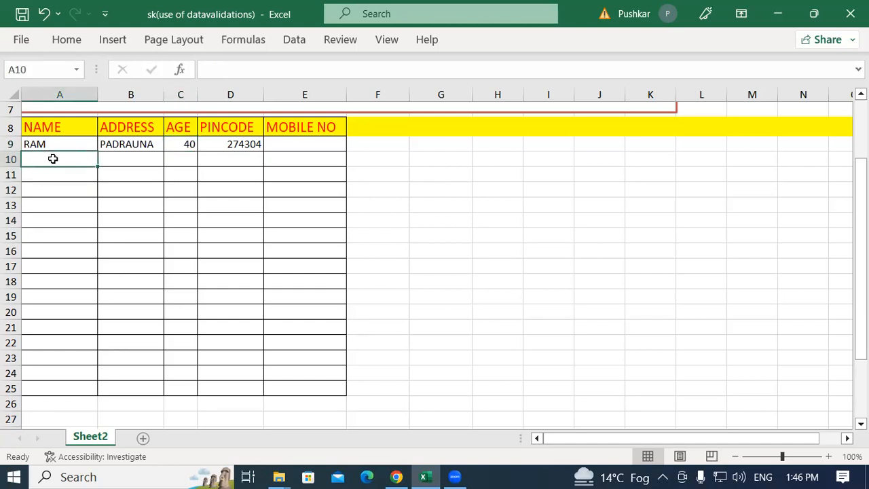